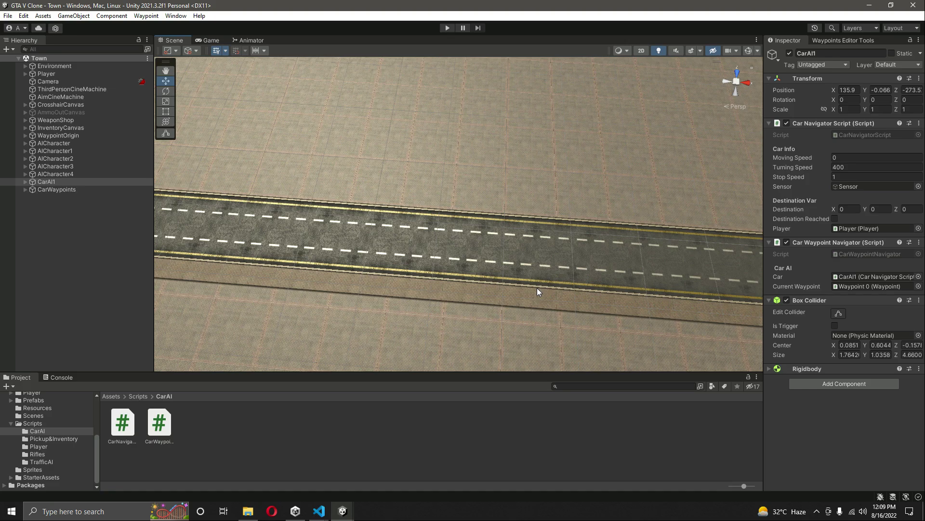
right_drag(483, 286, 517, 189)
key(w)
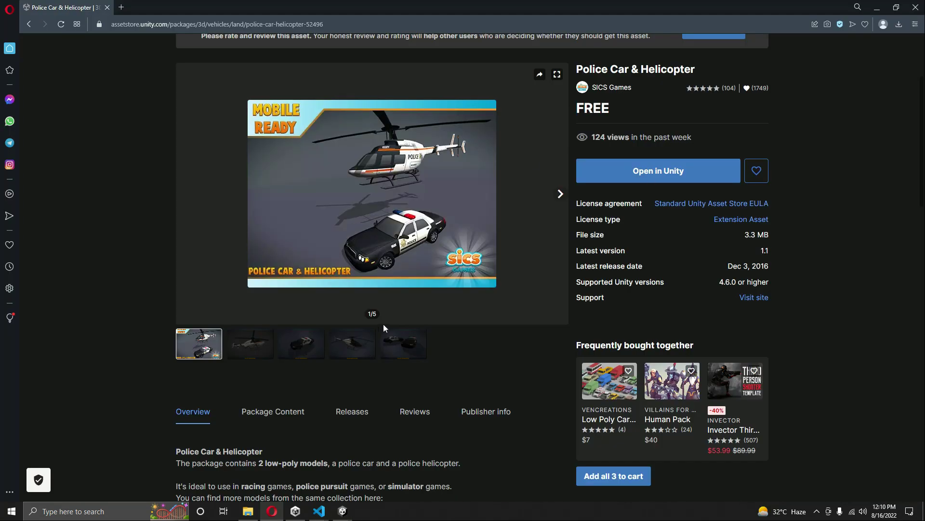
- Review the preview images, title and price of the Police Car & Helicopter asset on the Unity Asset Store page
click(308, 348)
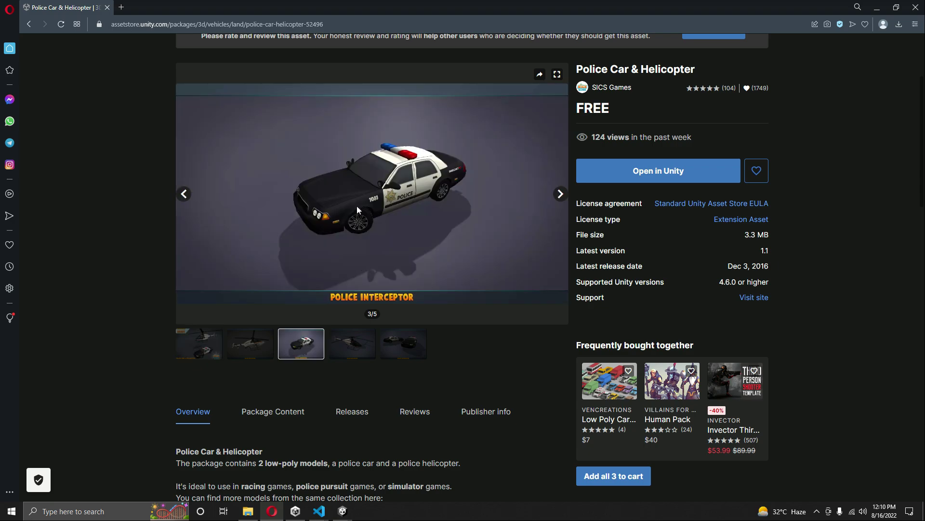
click(202, 349)
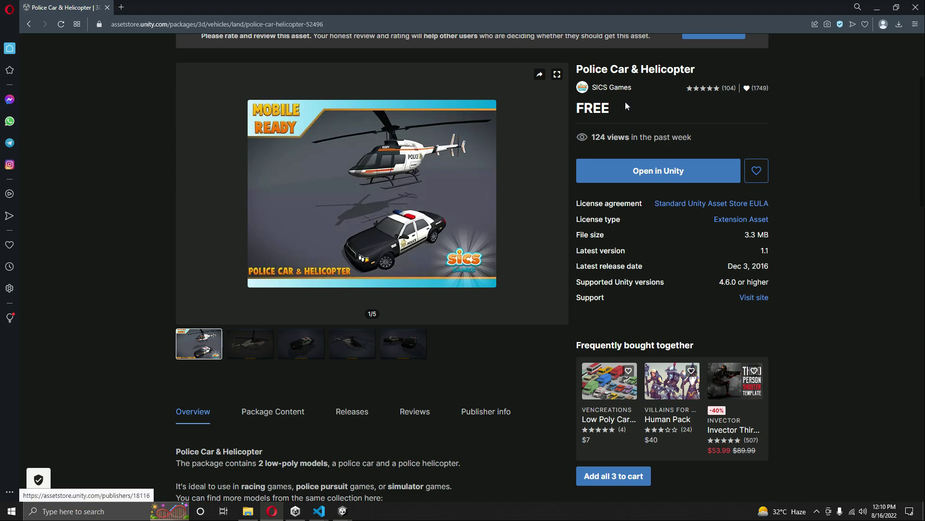
double_click(593, 108)
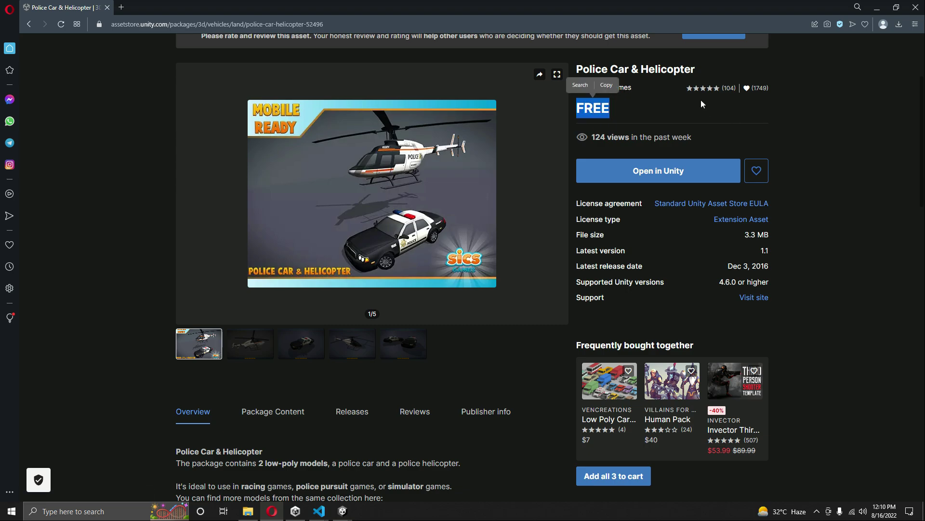
drag(580, 67, 696, 68)
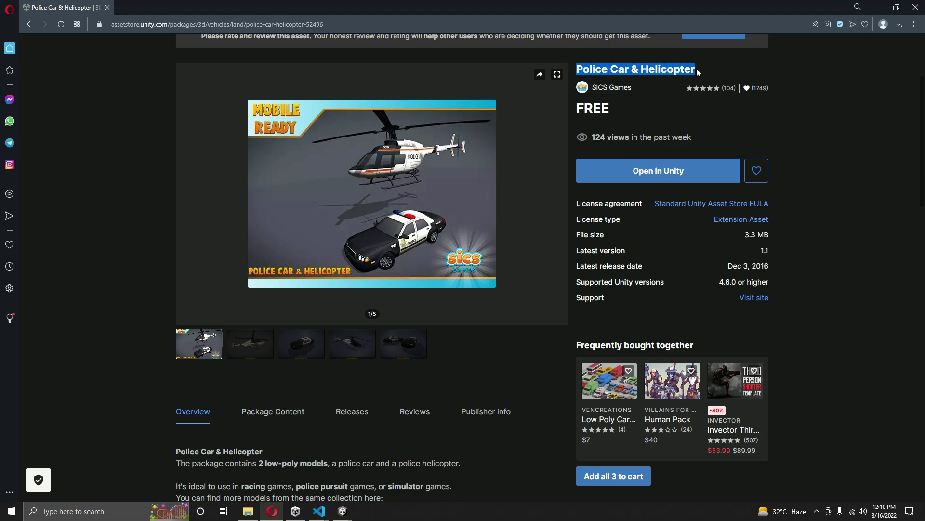
click(856, 219)
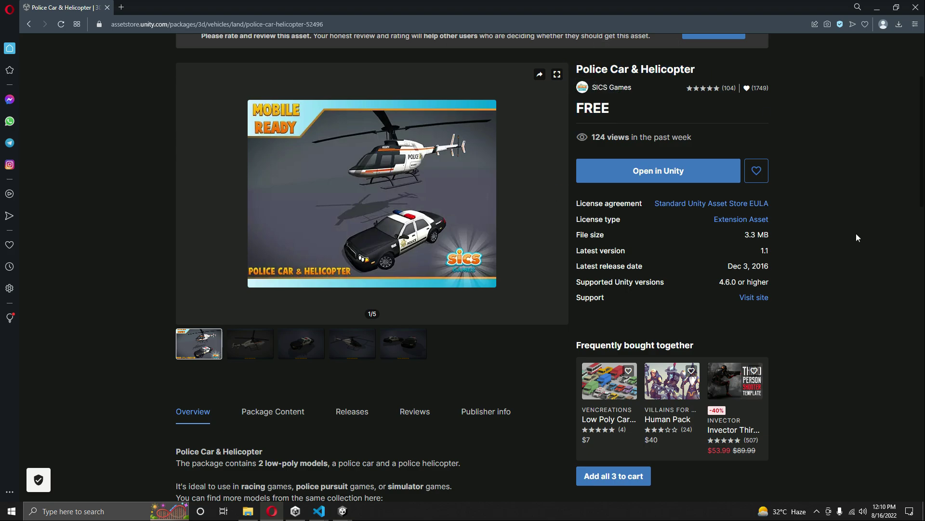
click(815, 233)
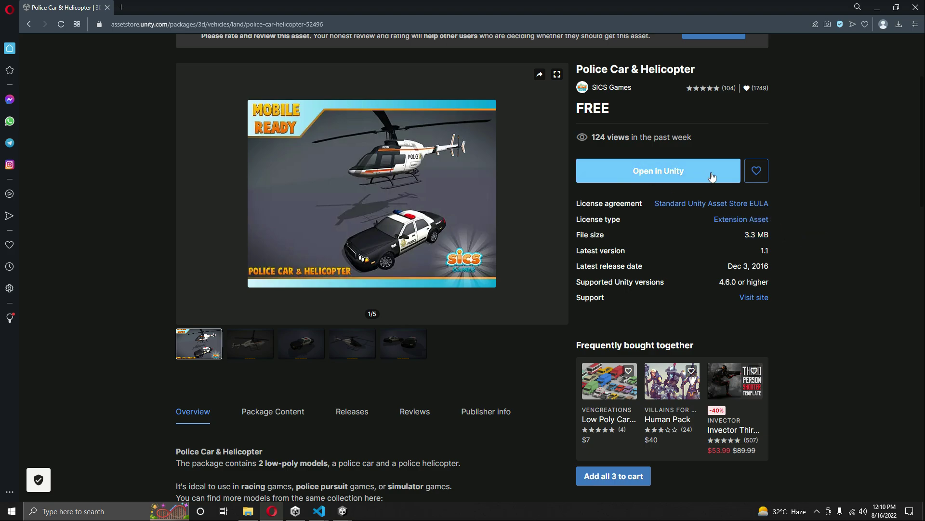
- Open the Police Car & Helicopter package in the Unity editor and import all its files into the project
click(665, 174)
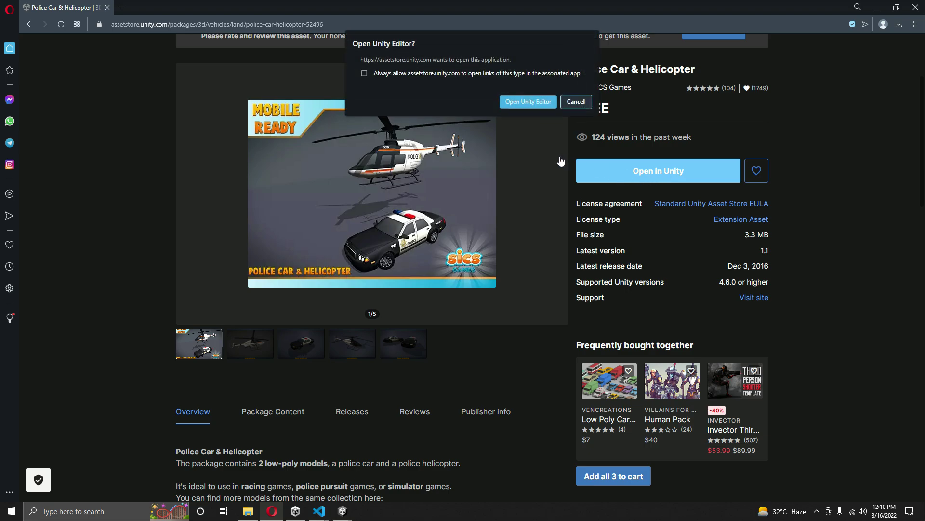
click(516, 102)
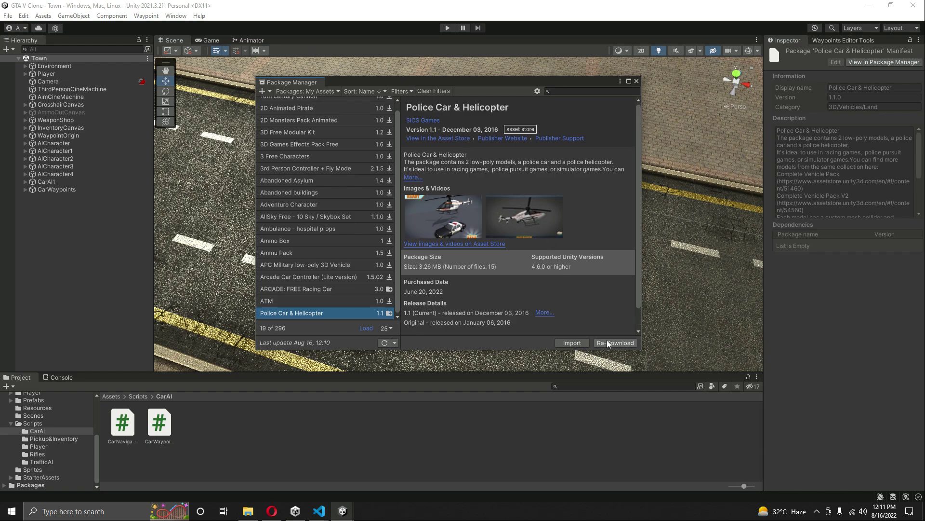
click(572, 343)
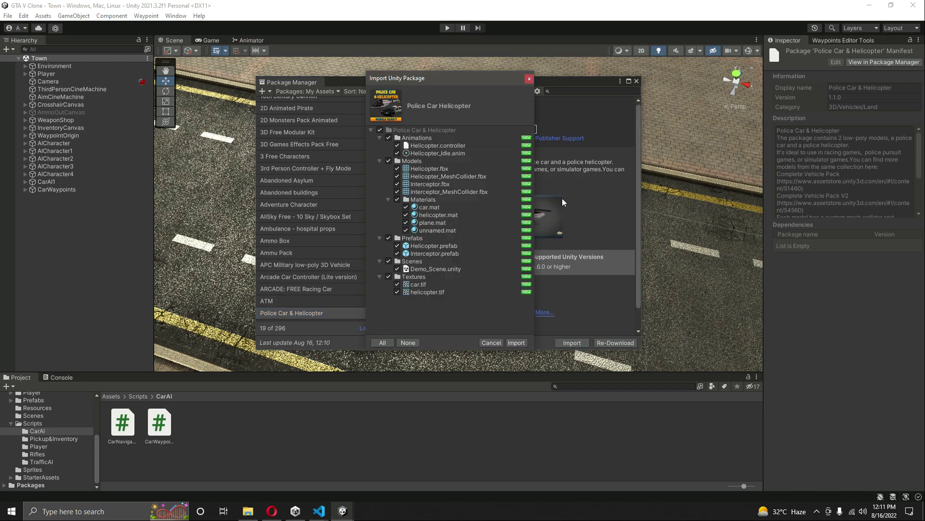
click(516, 343)
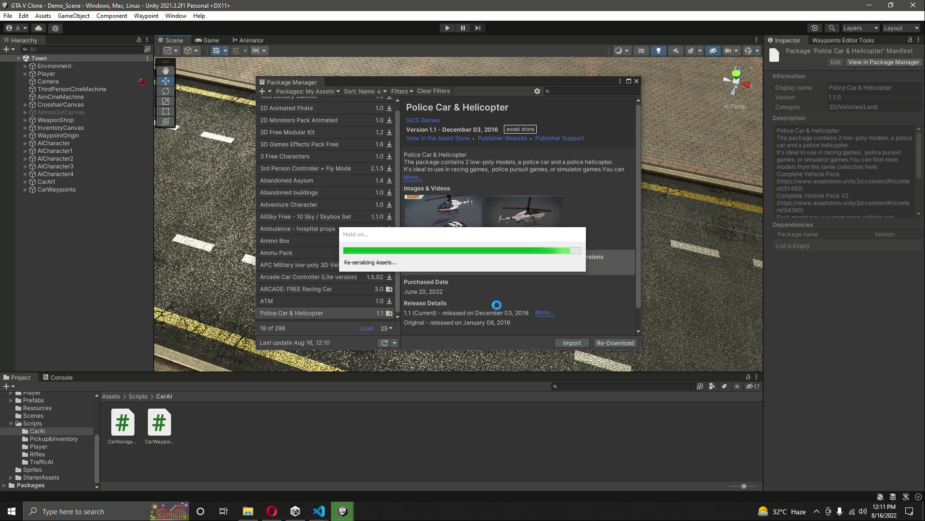
click(637, 82)
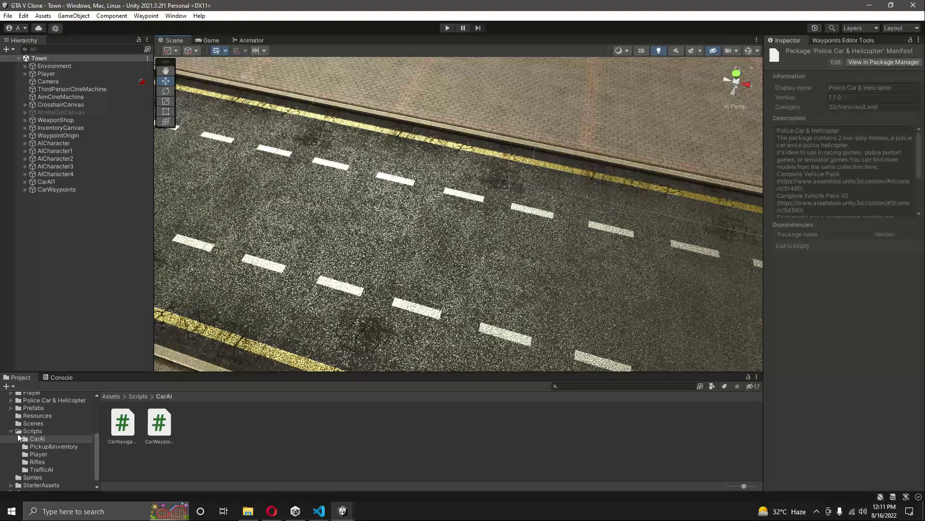
- Place the Interceptor prefab from the Police Car & Helicopter package's Prefabs folder on the road in the Town scene
click(11, 431)
click(36, 431)
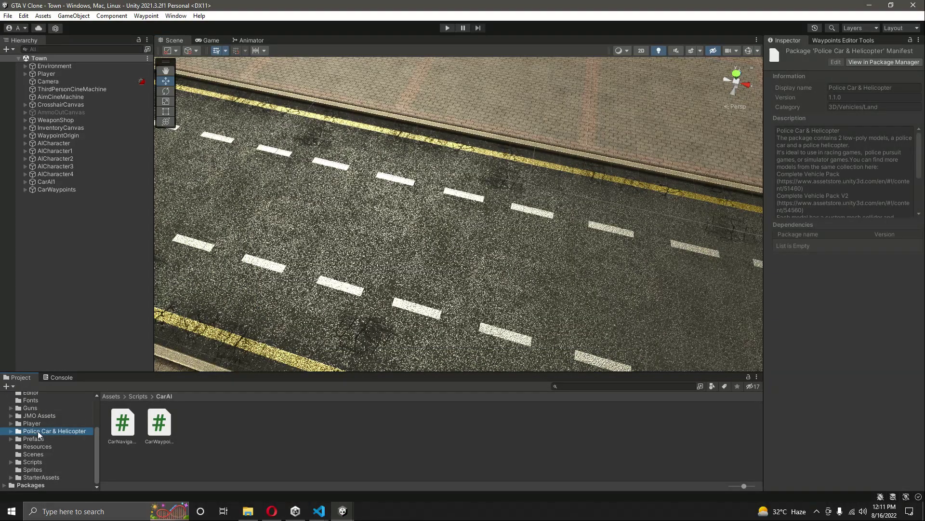
double_click(186, 436)
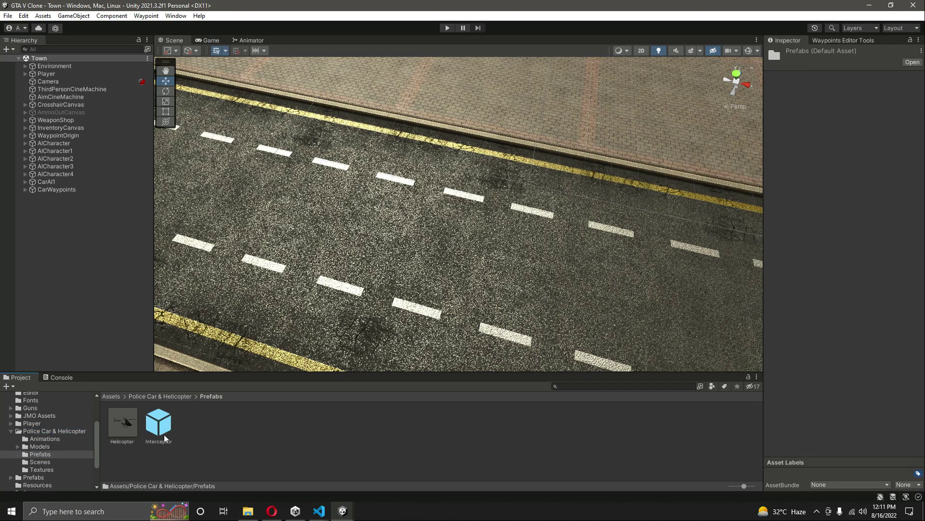
drag(154, 423, 407, 241)
right_drag(554, 221, 104, 177)
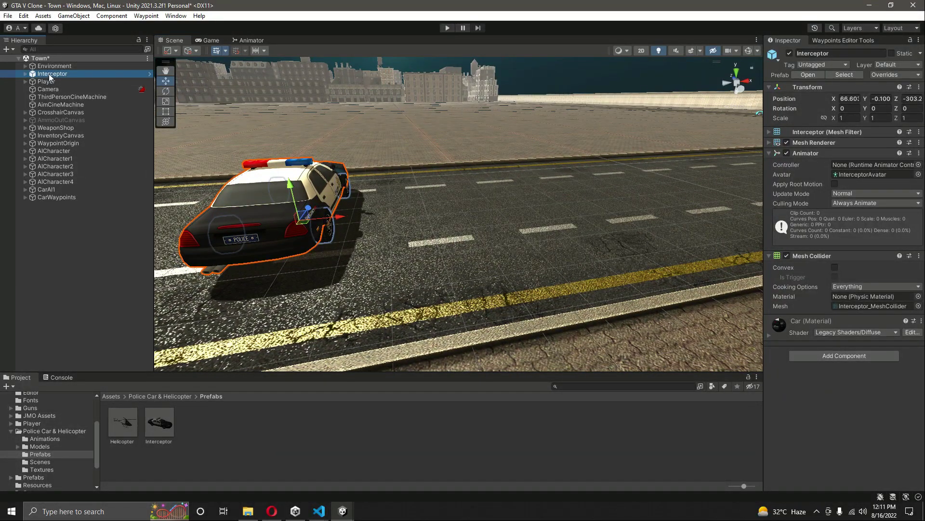
- Reorder the Interceptor object directly below CarAI1 in the scene hierarchy and unpack its prefab completely
drag(49, 74, 62, 189)
right_click(60, 189)
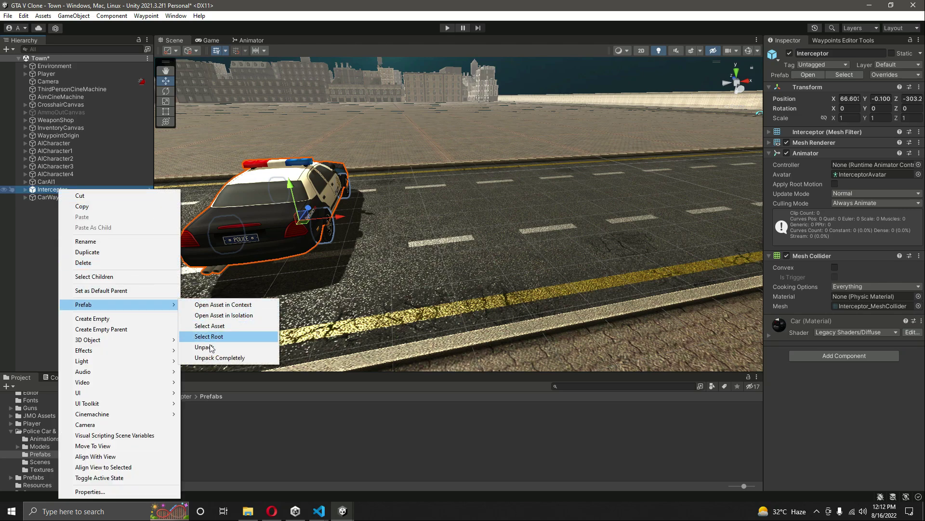
click(212, 358)
- Rename the Interceptor object as PoliceCarAI
click(842, 52)
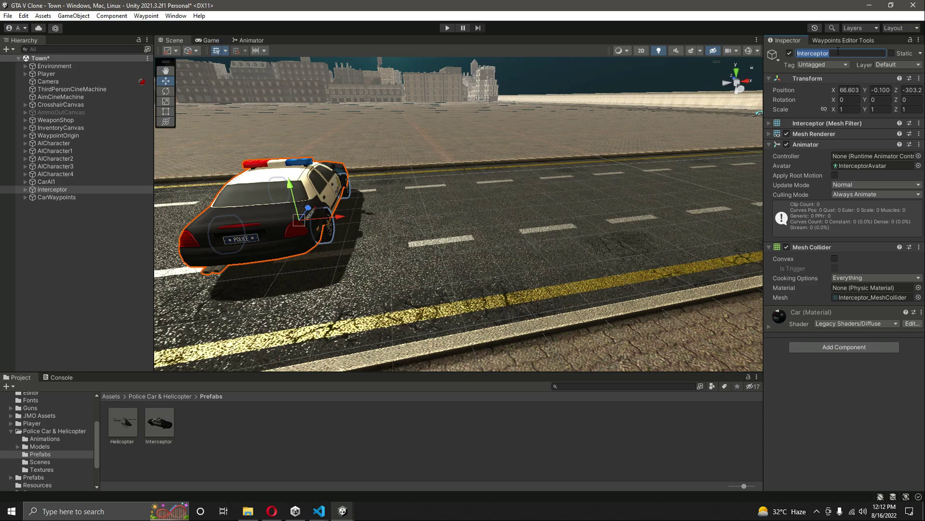
text(PoliceCarAI)
key(Return)
click(887, 99)
- Rotate PoliceCarAI to a Y rotation of 90 so it lines up with the road
key(e)
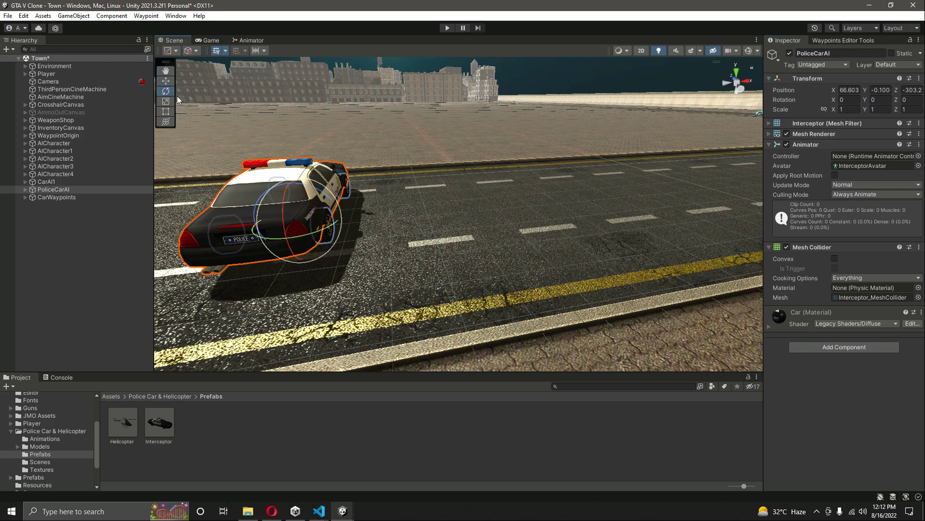
drag(322, 228, 270, 232)
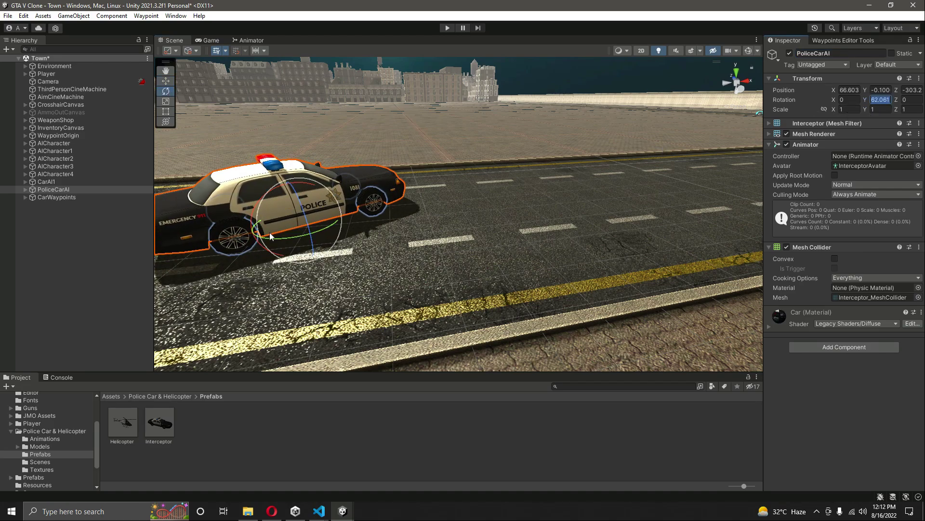
text(90)
- Shift PoliceCarAI slightly sideways across the road, to a Z position of about -302.7
right_drag(567, 155, 571, 129)
scroll(572, 129, up, 3)
right_drag(530, 176, 523, 290)
scroll(579, 260, down, 3)
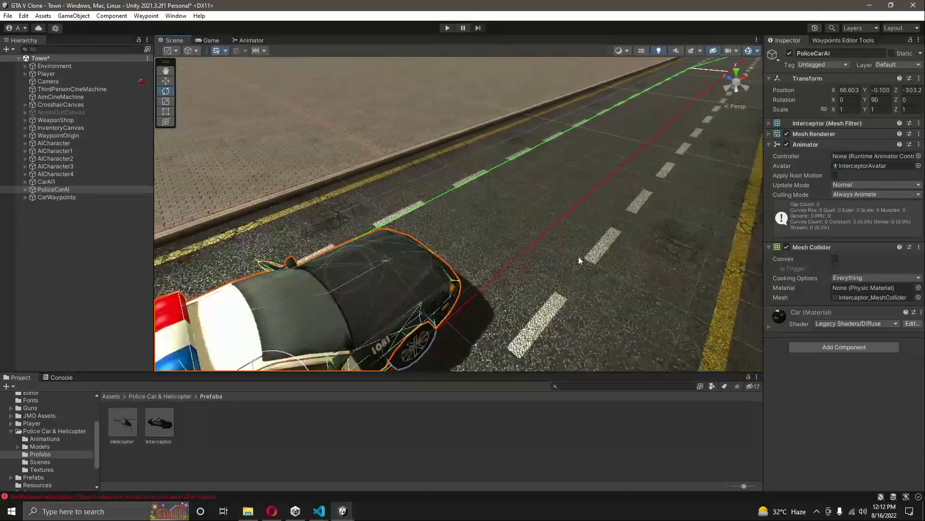
scroll(579, 261, down, 10)
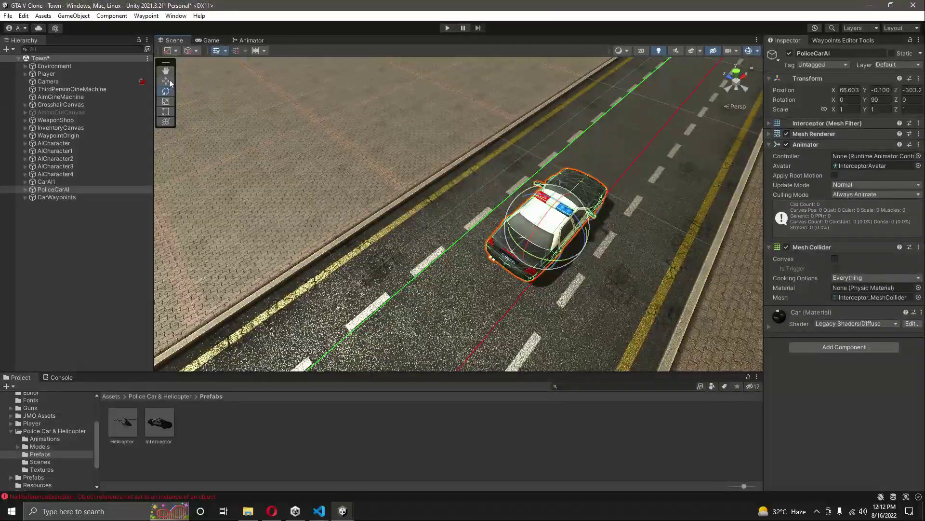
click(168, 82)
drag(584, 248, 567, 226)
- Move PoliceCarAI along the road to the corner, at an X position of about -40.8
right_drag(619, 187, 517, 241)
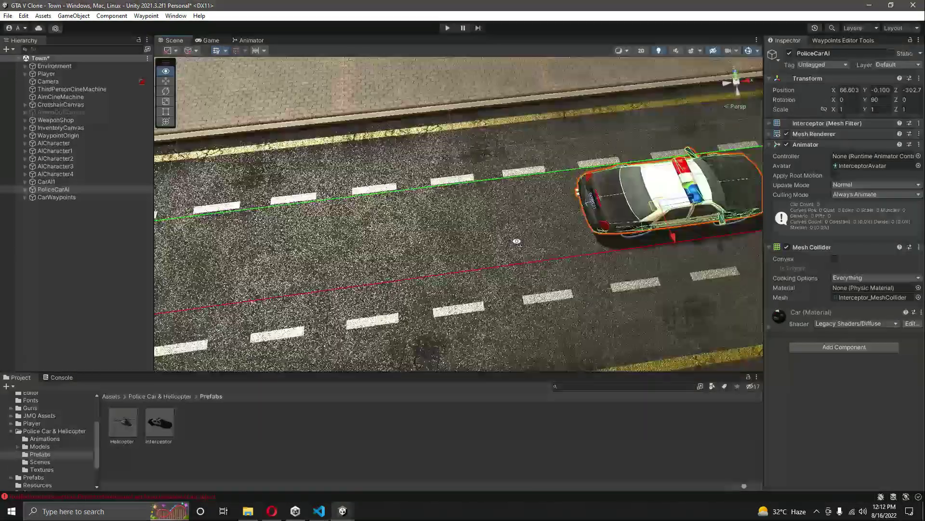
scroll(637, 205, down, 10)
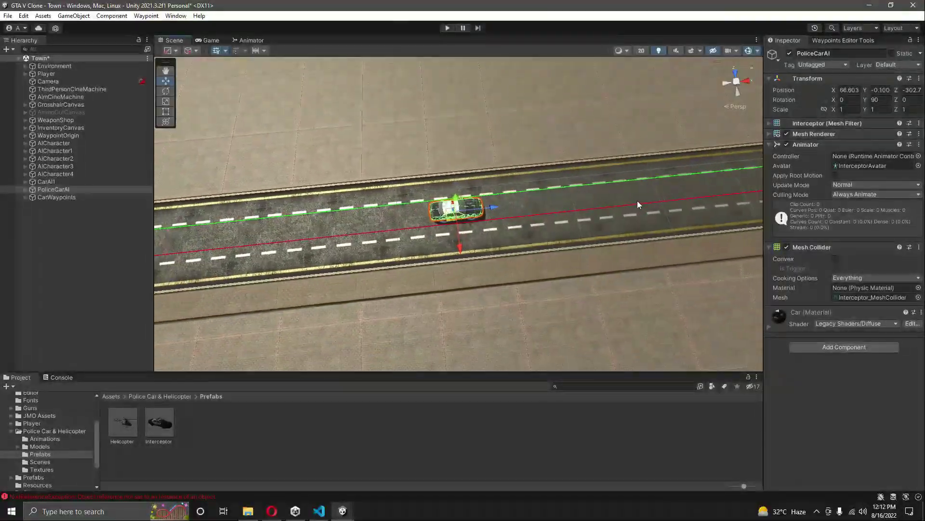
scroll(628, 211, down, 5)
right_drag(569, 247, 612, 262)
scroll(632, 160, up, 4)
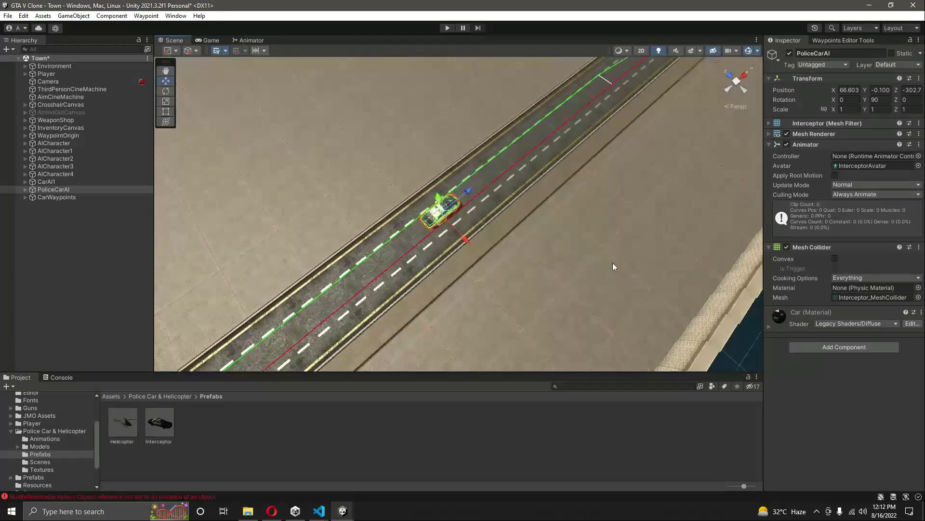
drag(468, 192, 249, 361)
right_drag(540, 216, 265, 152)
drag(467, 271, 348, 115)
right_drag(346, 193, 326, 138)
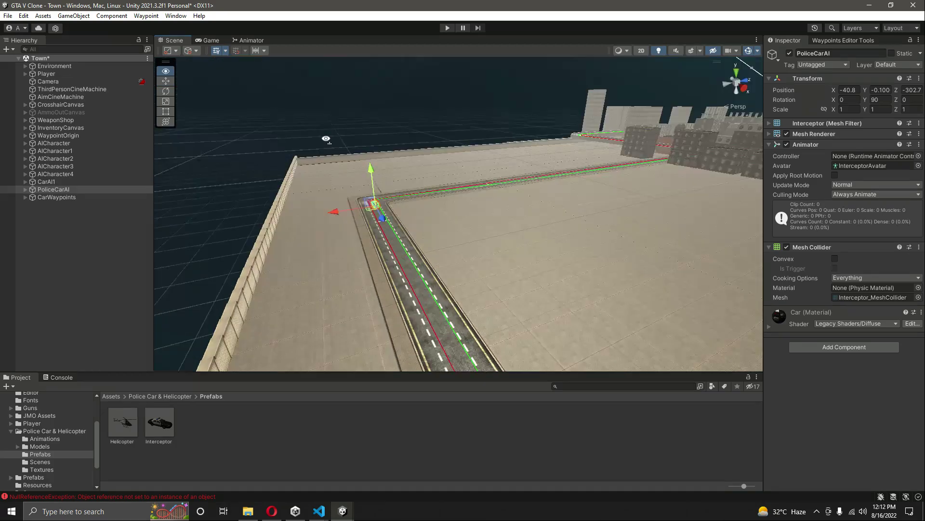
- Remove the Mesh Collider and Animator components from PoliceCarAI
click(53, 190)
double_click(52, 190)
right_drag(308, 260, 512, 271)
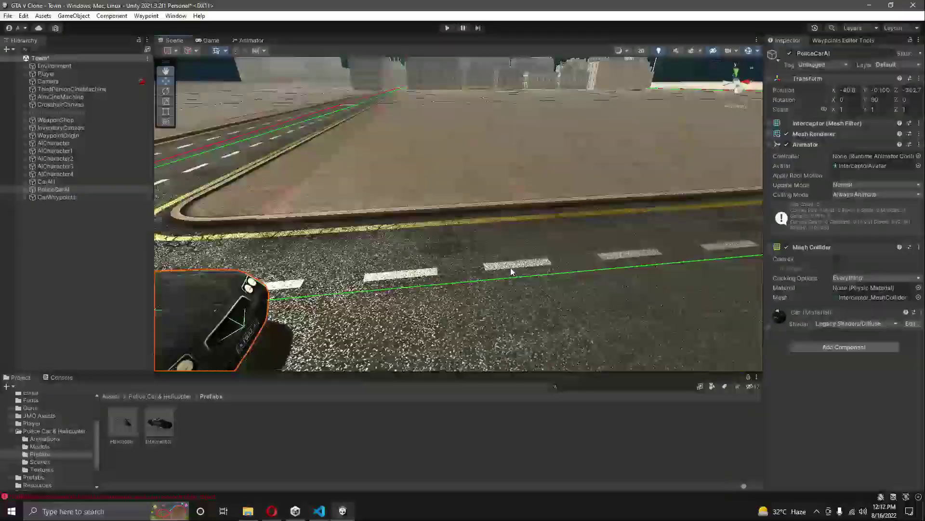
scroll(505, 267, down, 4)
scroll(499, 266, down, 4)
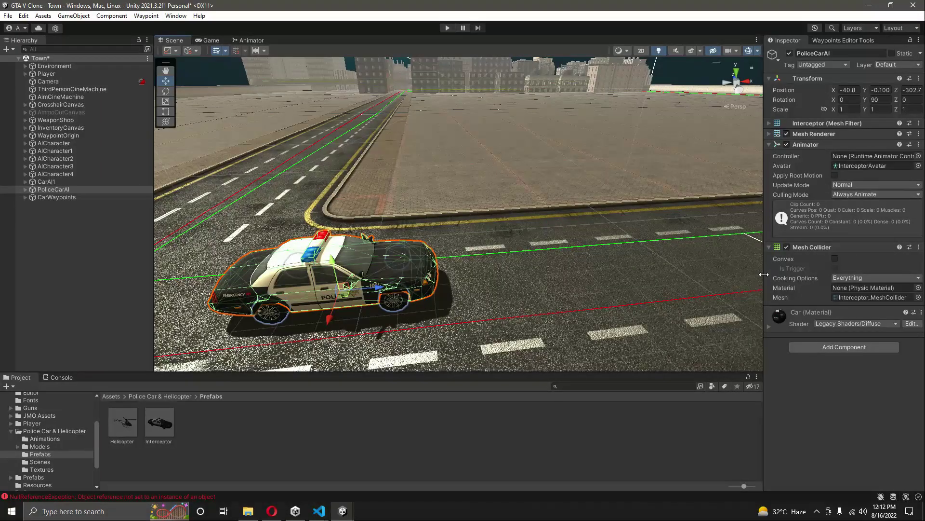
click(919, 247)
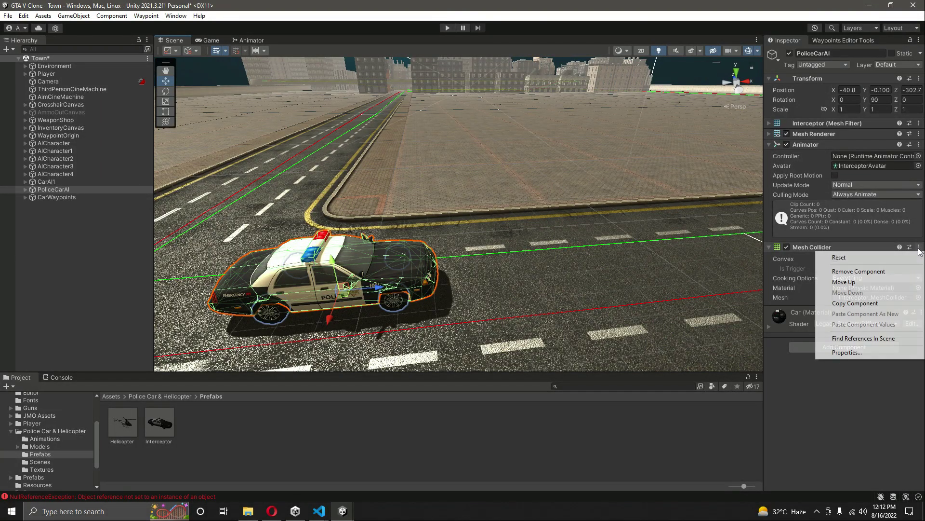
click(899, 270)
click(919, 144)
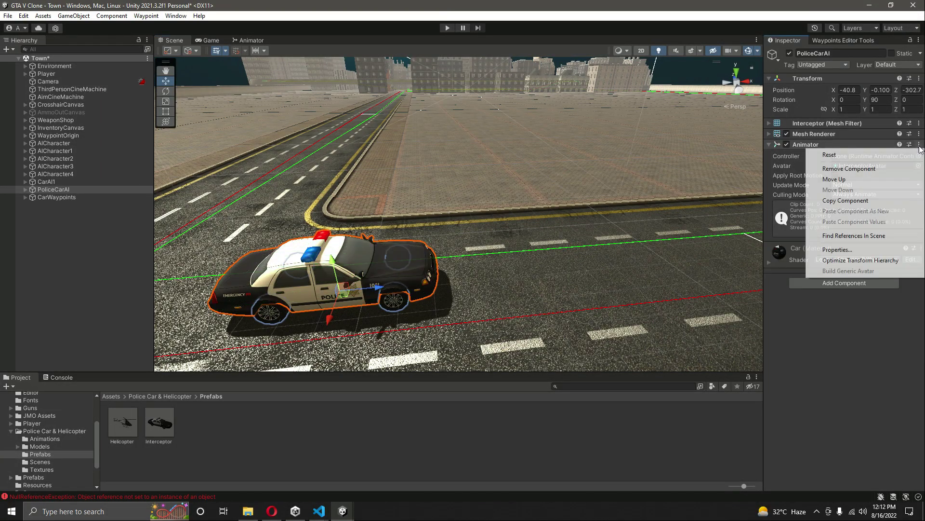
click(891, 169)
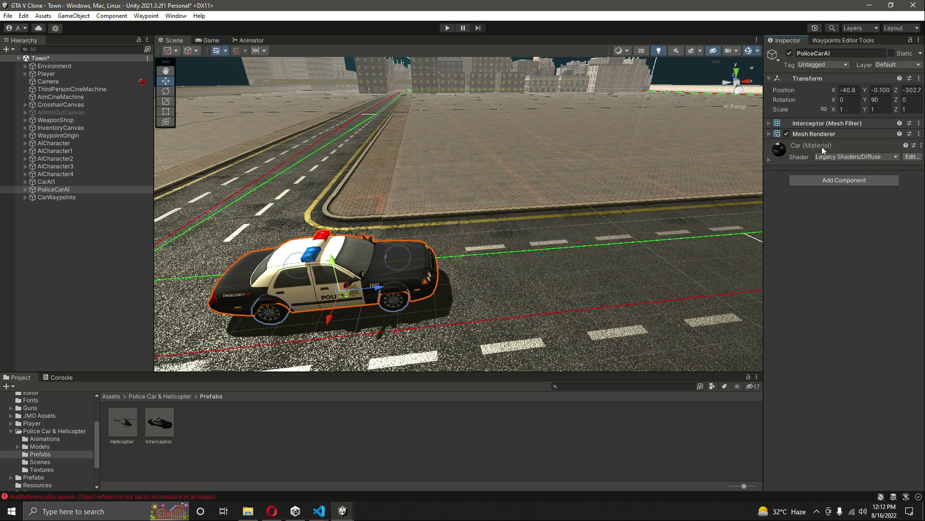
- Inspect the wheel child objects of PoliceCarAI, checking which components each one has
click(25, 189)
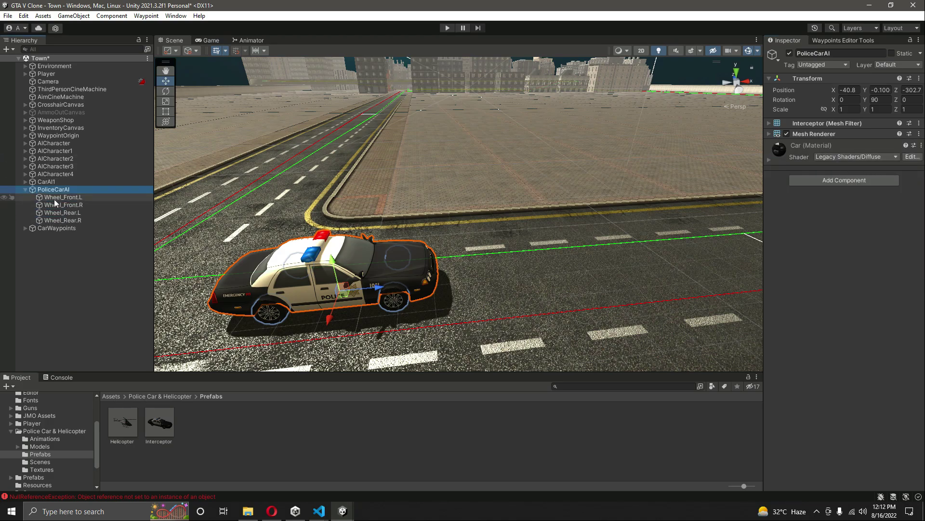
click(60, 205)
click(62, 213)
click(63, 220)
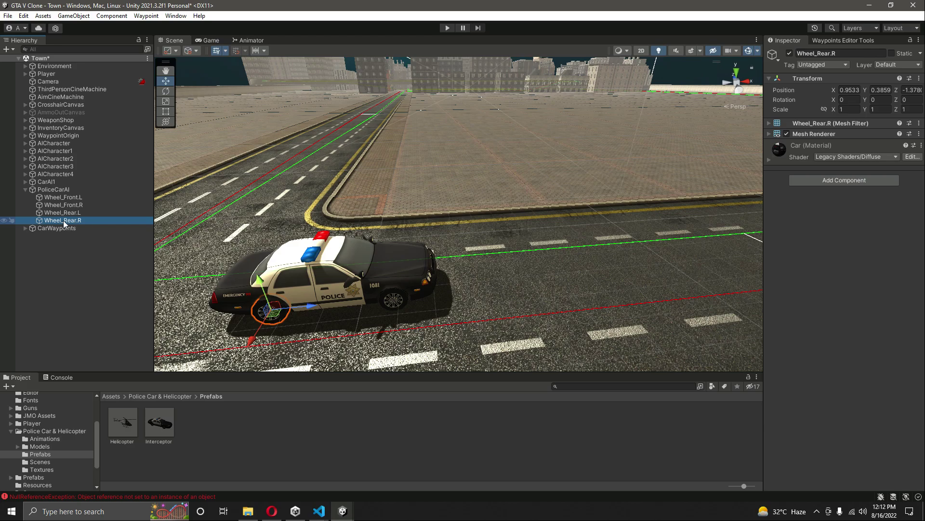
click(71, 190)
click(25, 189)
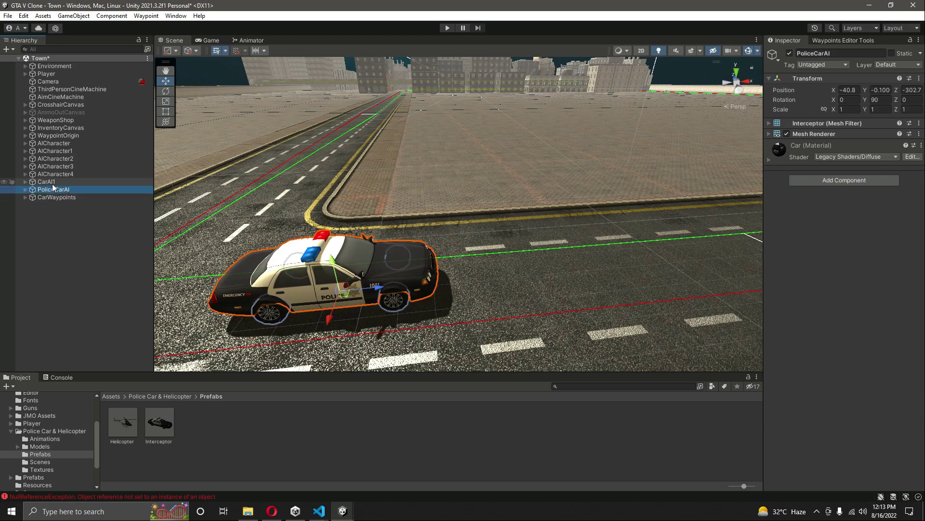
- Copy the Car Navigator Script component from CarAI1 and paste it as a new component on PoliceCarAI
click(52, 184)
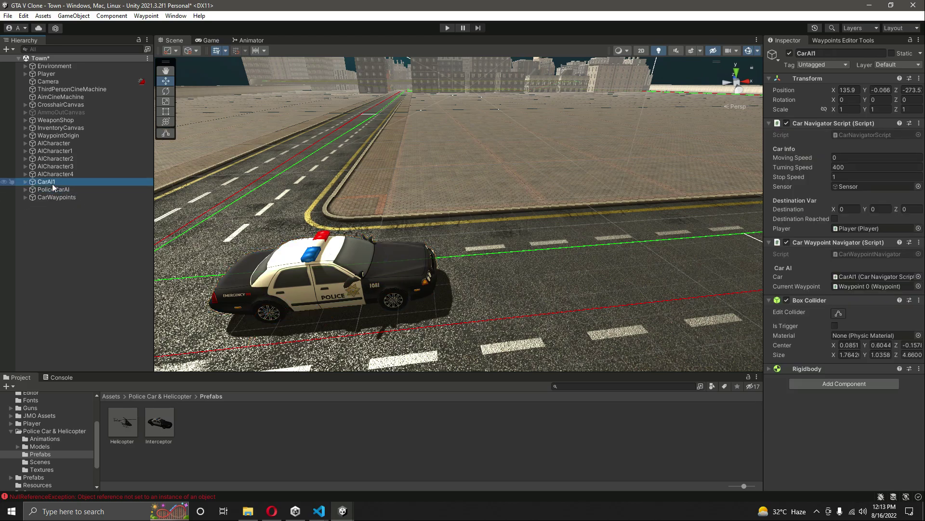
click(920, 123)
click(876, 180)
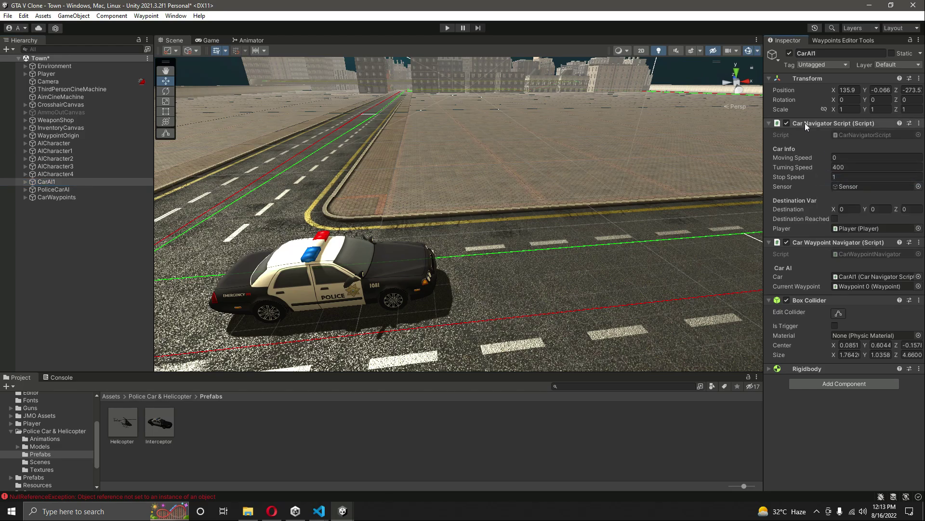
click(45, 182)
right_drag(491, 258, 607, 213)
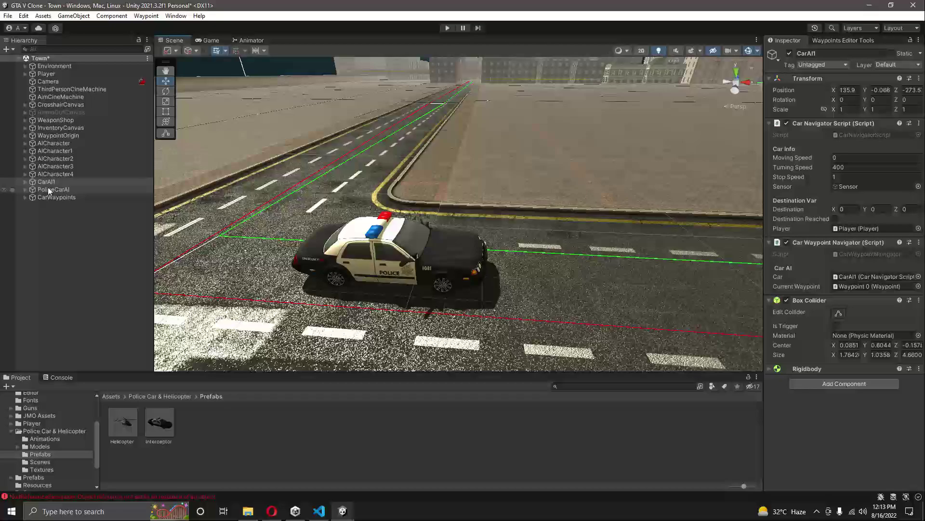
click(50, 188)
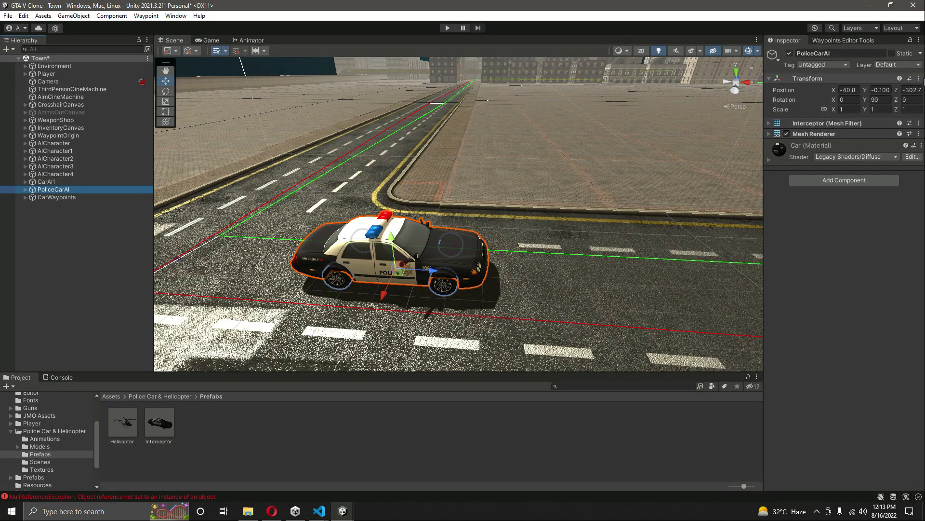
click(919, 79)
mouse_move(879, 163)
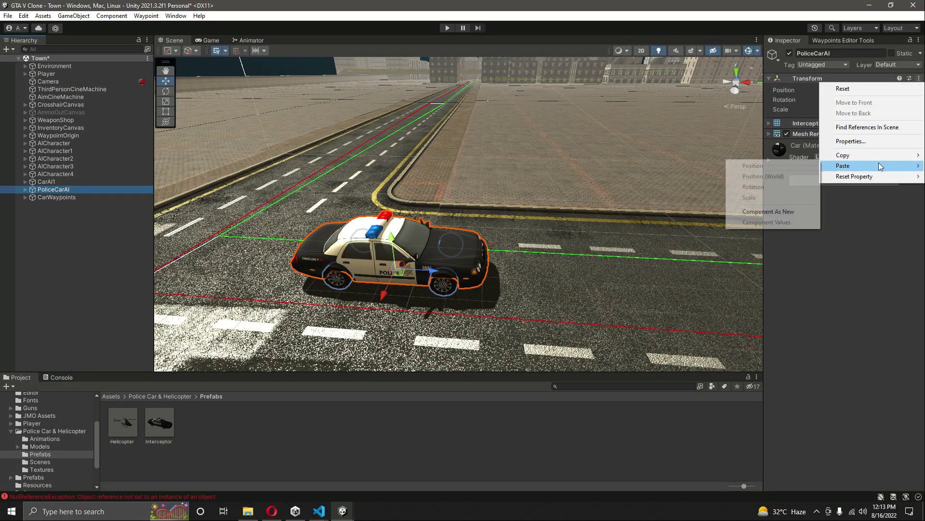
click(781, 211)
- Copy CarAI1's Car Waypoint Navigator component and paste it as a new component on PoliceCarAI
click(60, 184)
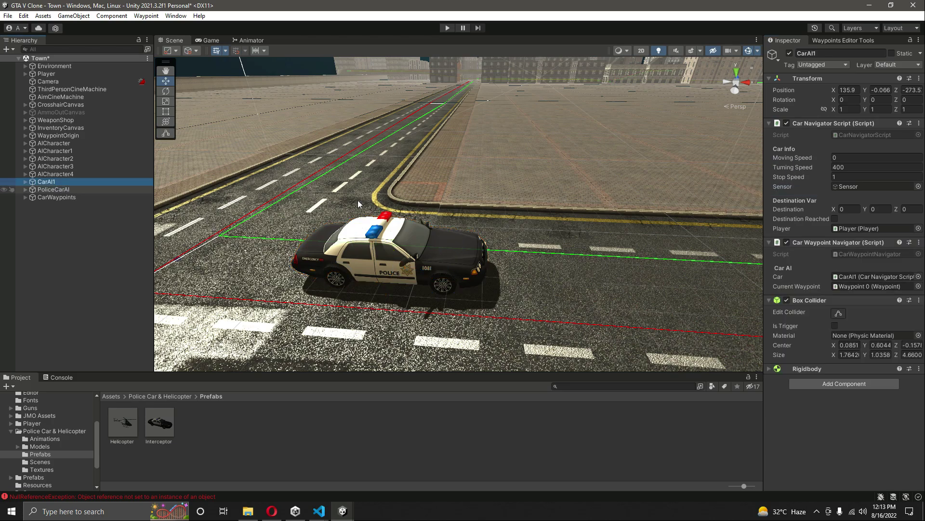
click(919, 242)
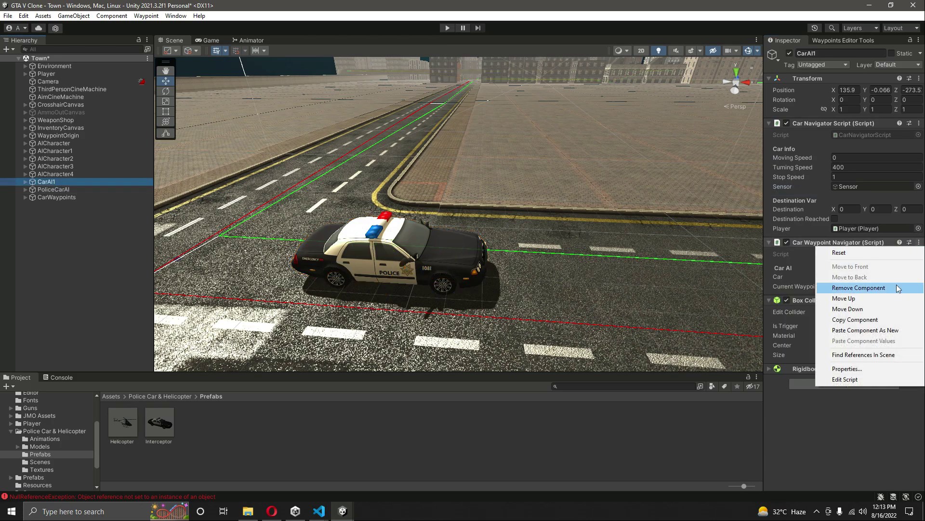
click(892, 320)
click(60, 190)
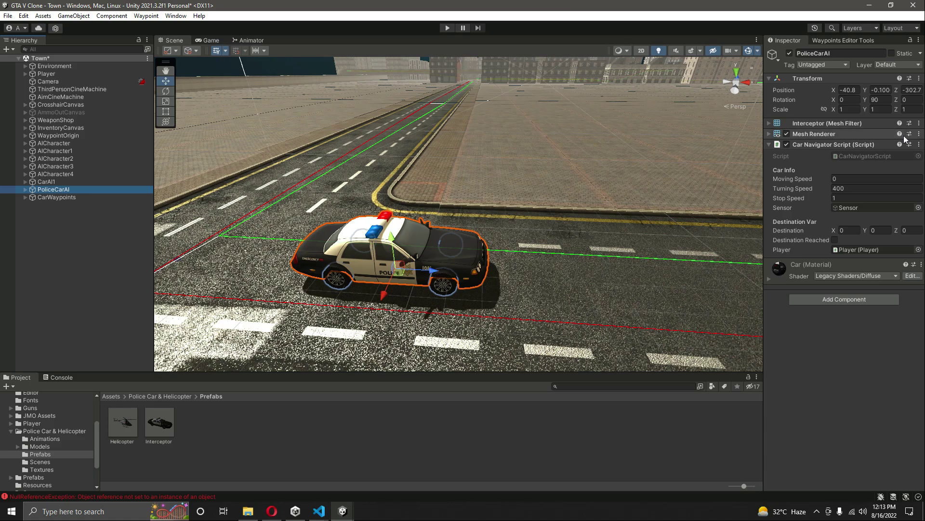
click(919, 144)
click(865, 232)
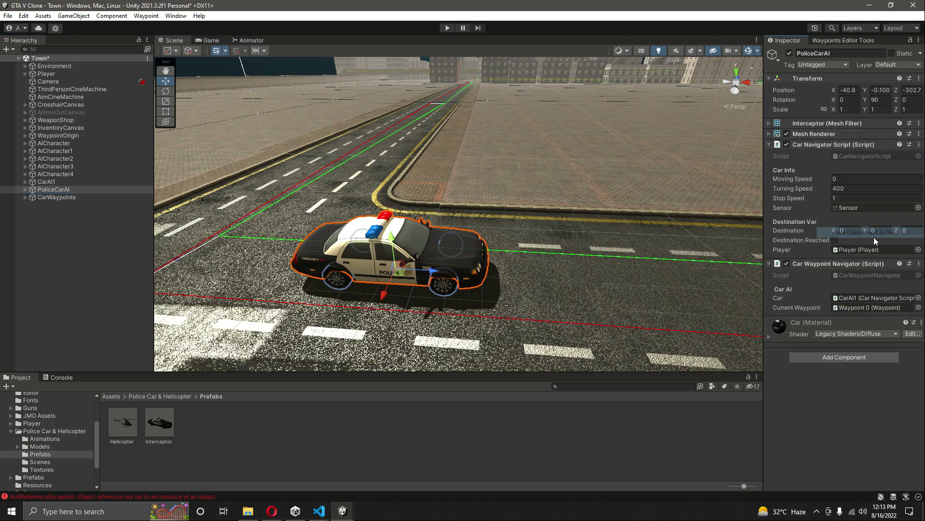
- Copy the Rigidbody component from CarAI1 and paste it as a new component on PoliceCarAI
click(53, 182)
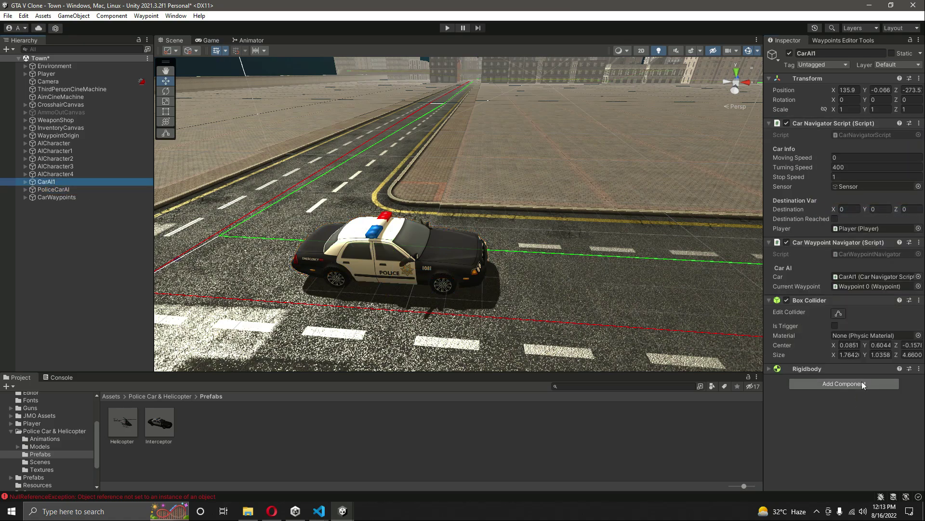
click(919, 369)
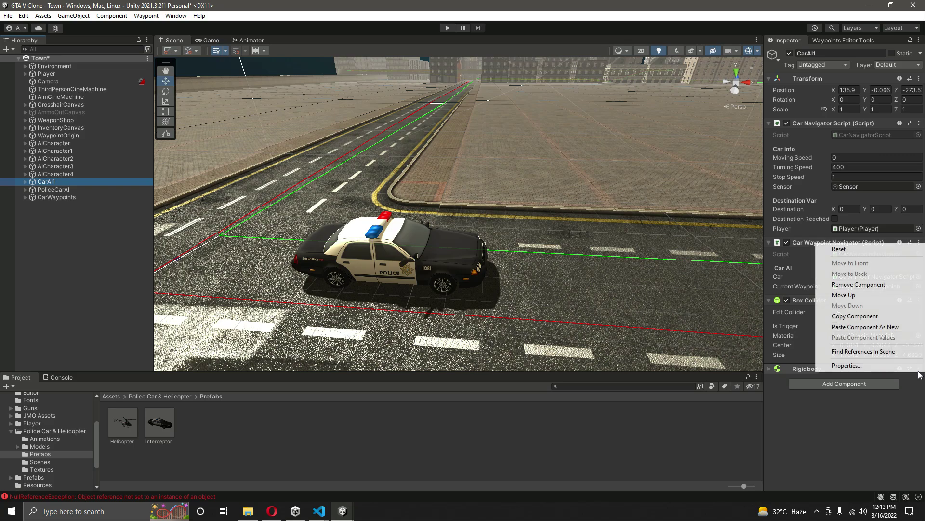
click(874, 317)
click(65, 190)
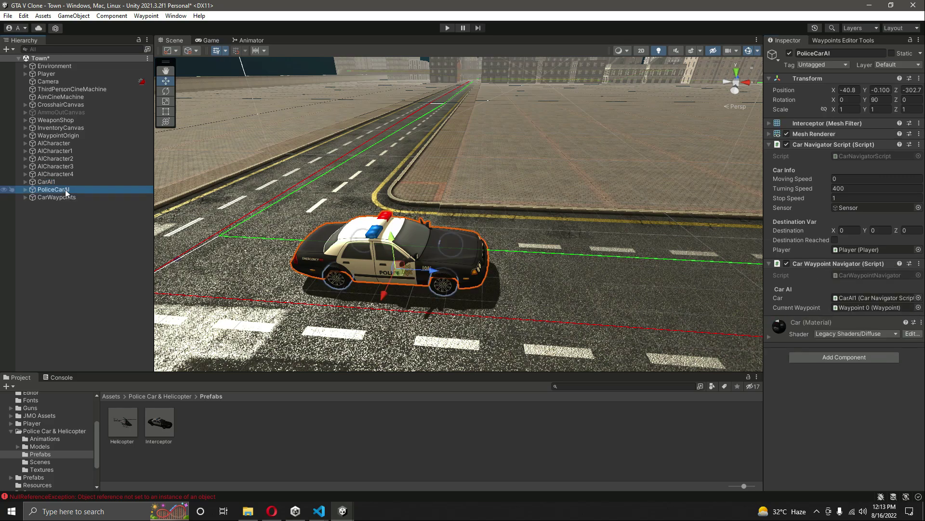
click(919, 264)
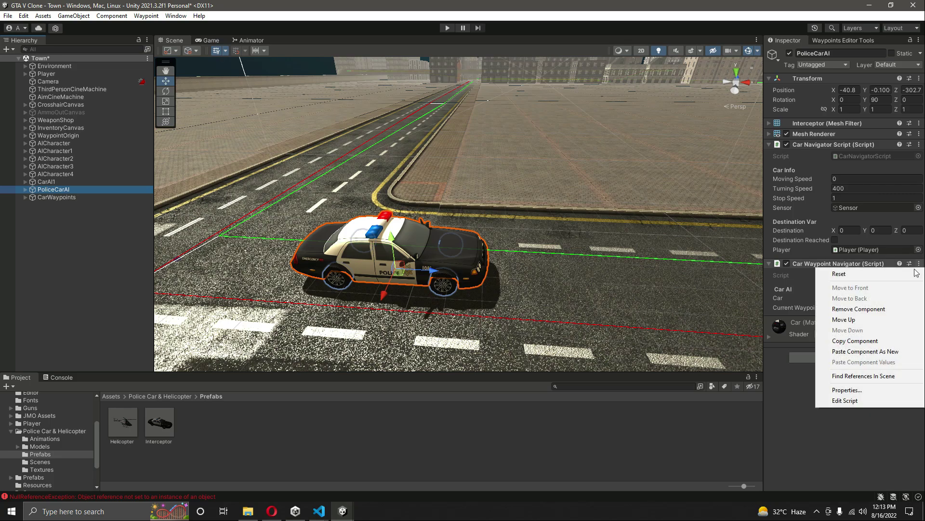
click(889, 350)
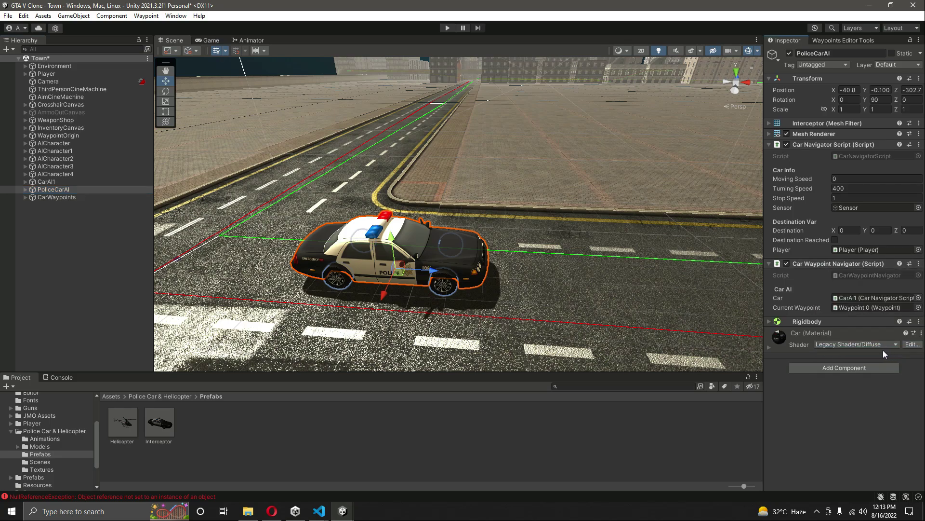
- Create an empty child object under PoliceCarAI and name it Sensor
right_drag(569, 267, 594, 260)
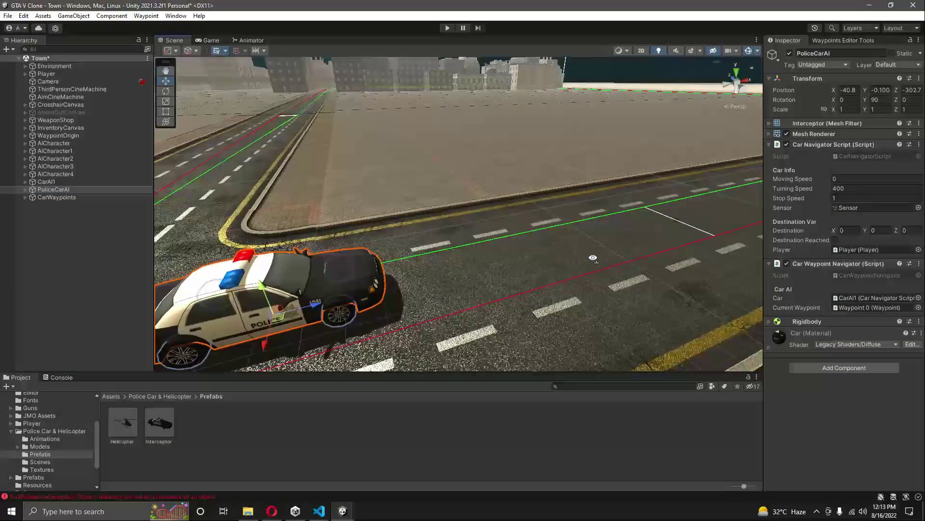
click(57, 191)
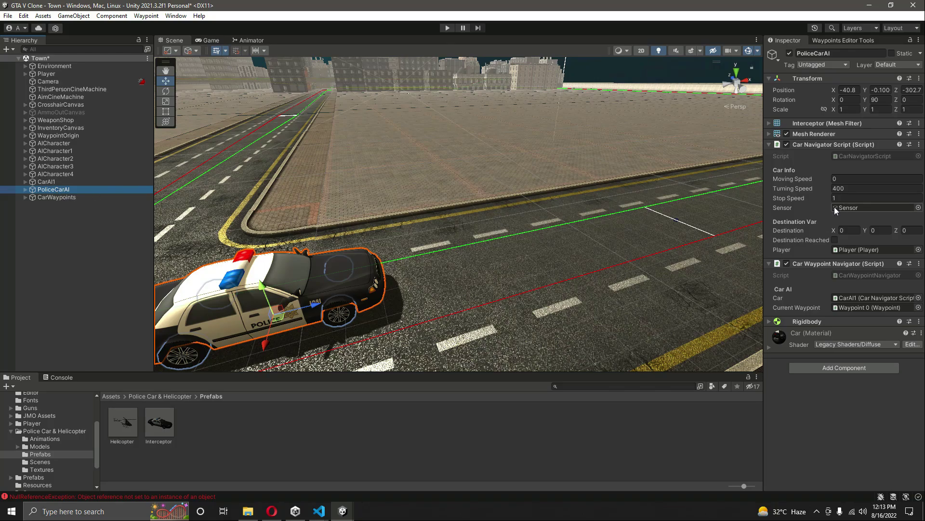
right_click(44, 189)
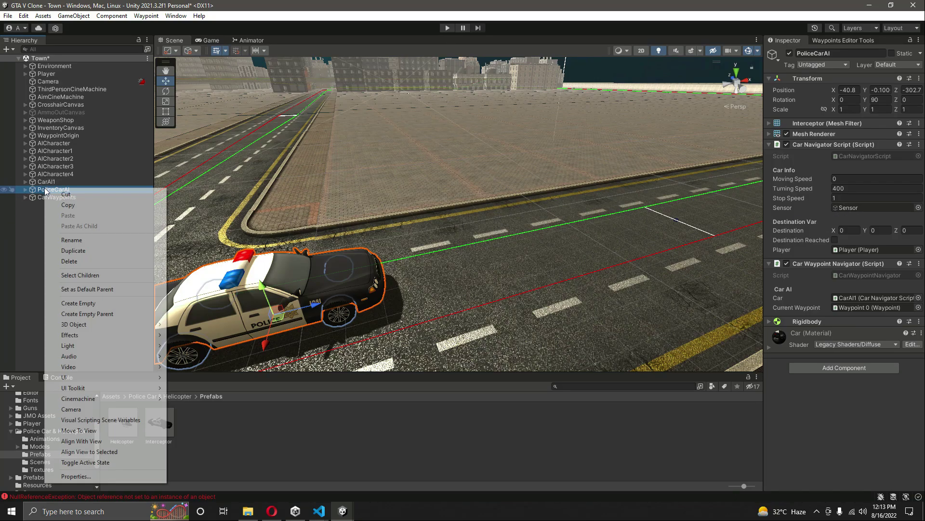
click(92, 303)
text(Sensor)
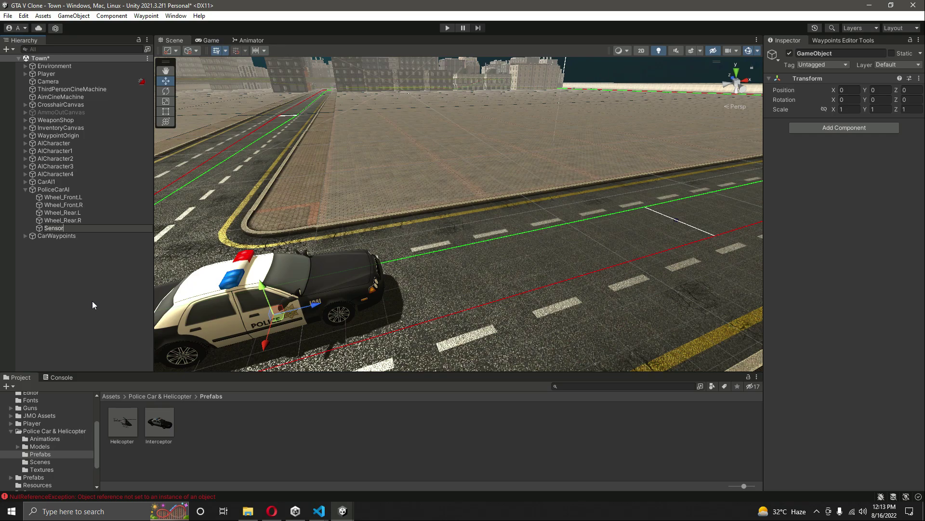
key(Return)
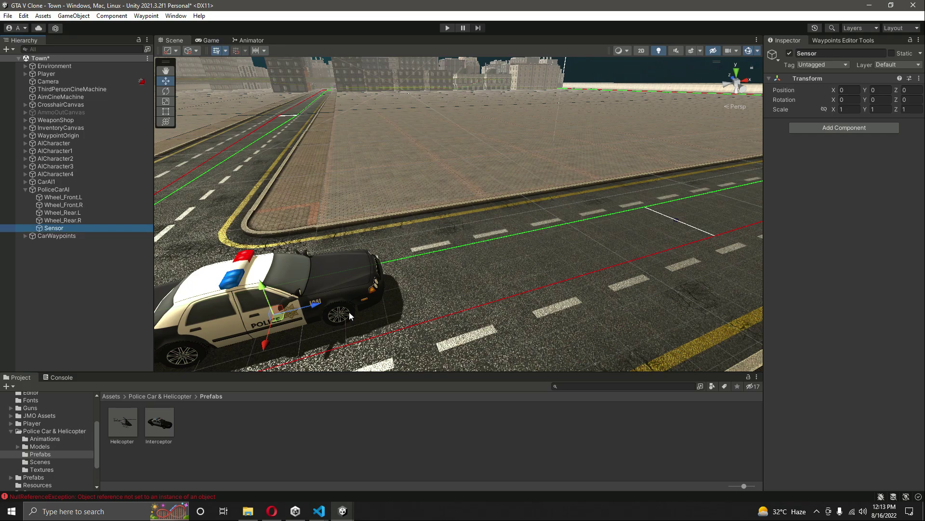
- Position the Sensor object just ahead of the police car's hood, at about Y 0.948 and Z 3.289
drag(322, 305, 467, 275)
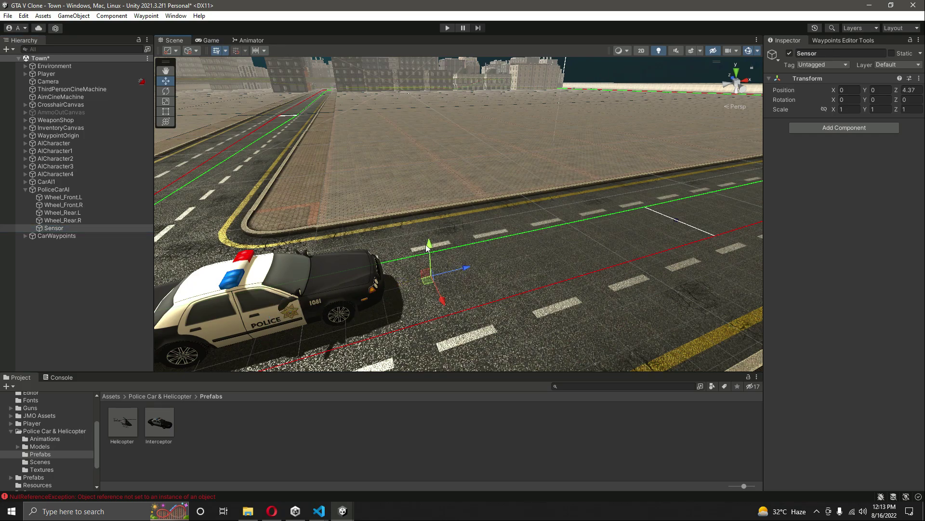
drag(427, 247, 429, 209)
right_drag(502, 193, 490, 218)
scroll(558, 234, up, 5)
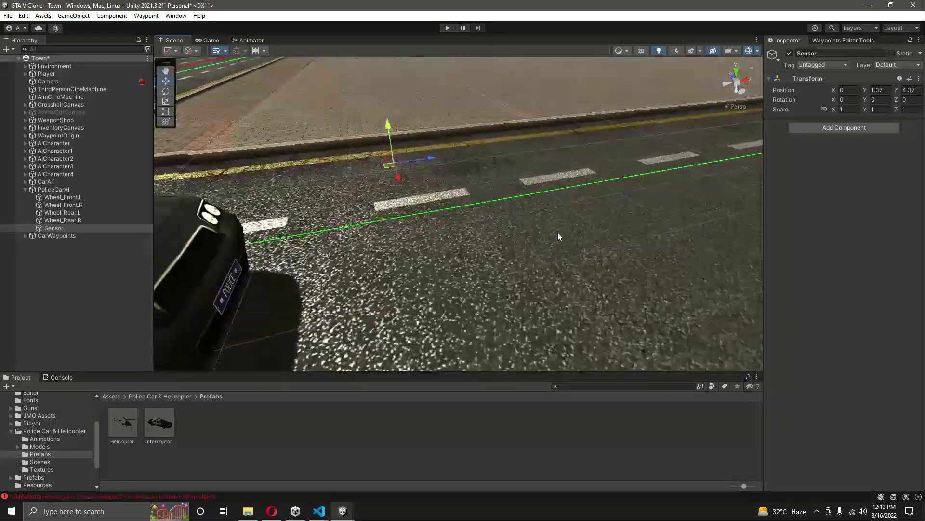
right_drag(557, 234, 451, 207)
scroll(455, 228, down, 5)
drag(420, 224, 344, 210)
drag(320, 159, 326, 191)
right_drag(462, 177, 314, 221)
scroll(401, 176, up, 3)
key(f)
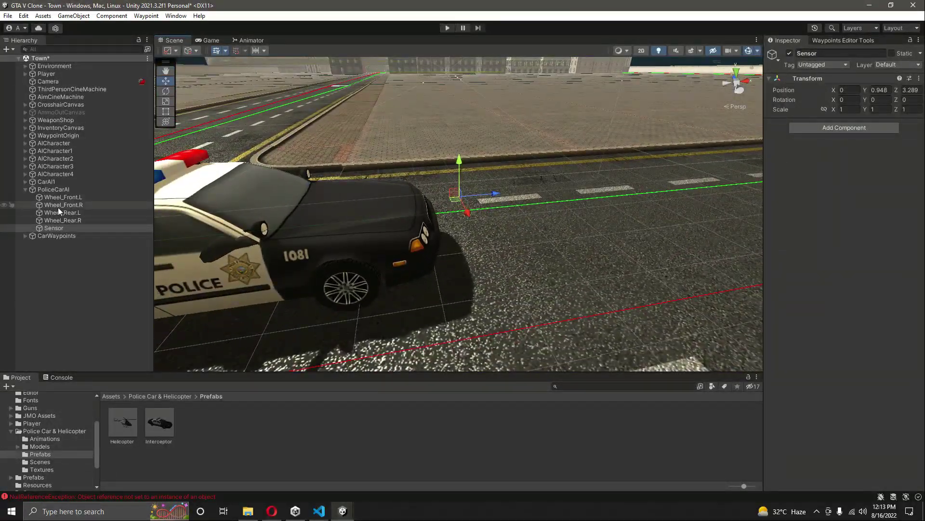
- Assign PoliceCarAI's own Sensor to its Car Navigator Script, and that script as the Car in its Car Waypoint Navigator
click(53, 189)
drag(54, 229, 850, 210)
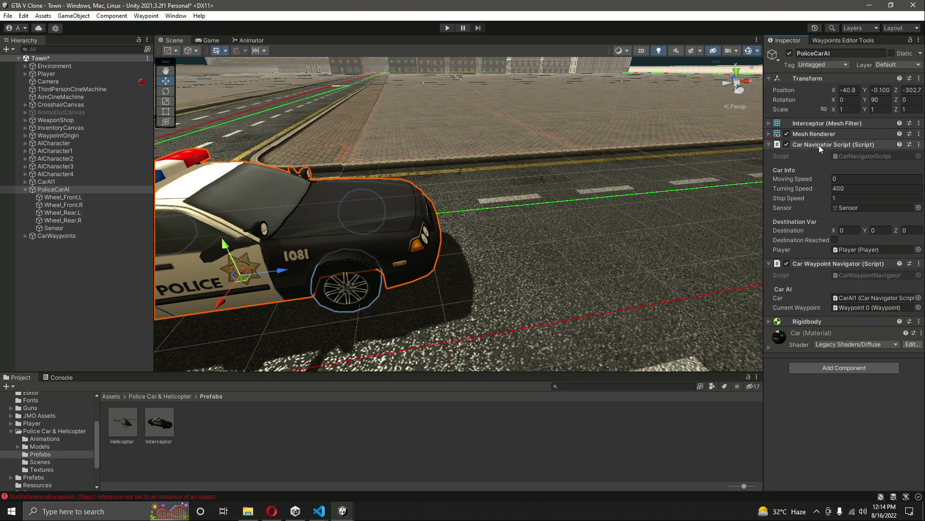
drag(819, 146, 856, 298)
drag(884, 263, 682, 207)
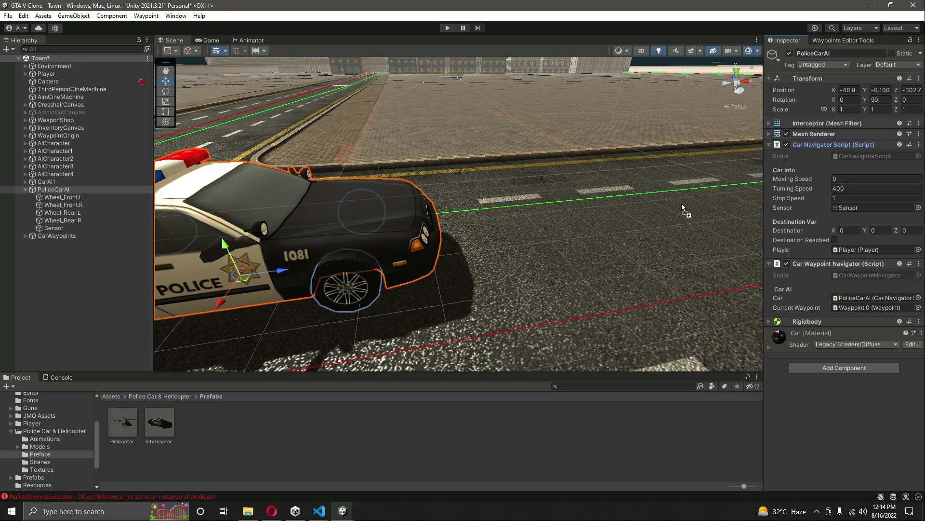
- Identify the waypoint on the road ahead of the police car and assign Waypoint 52 as PoliceCarAI's Current Waypoint
right_drag(682, 207, 539, 206)
click(542, 200)
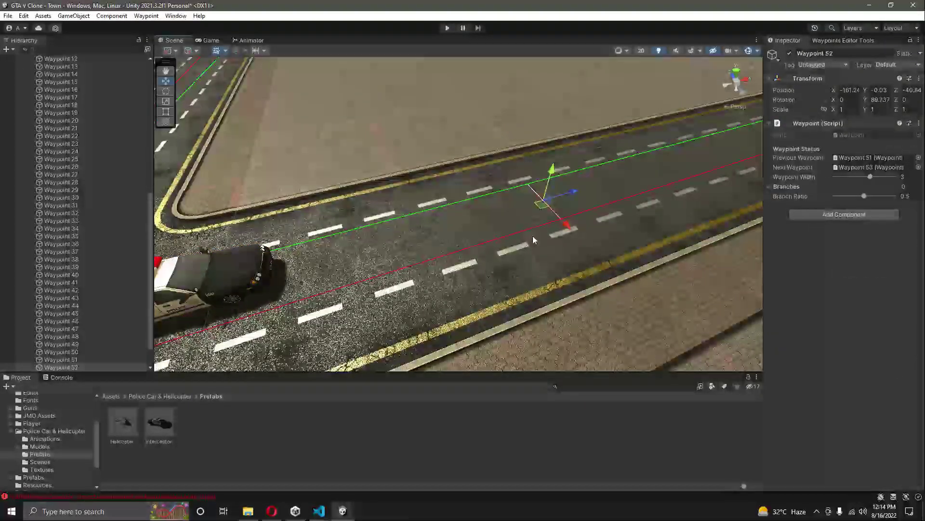
right_drag(533, 239, 451, 261)
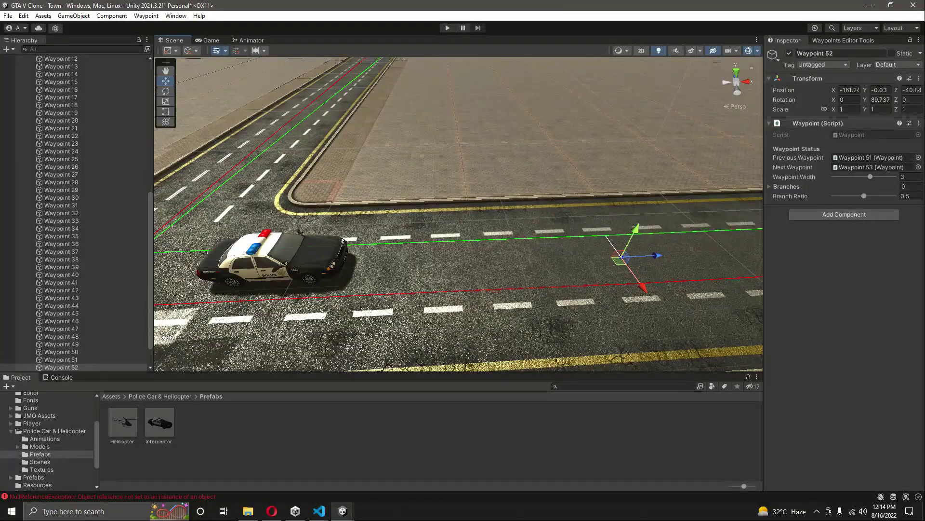
scroll(97, 164, up, 10)
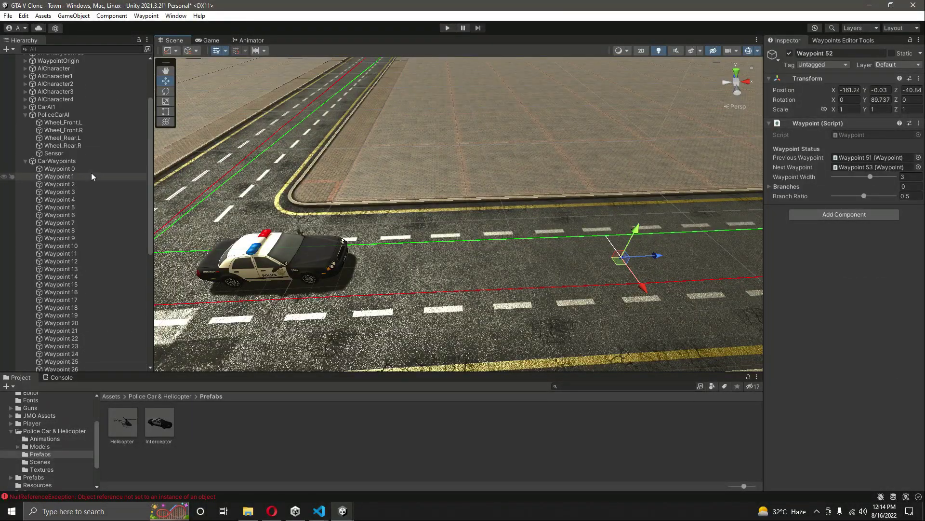
click(61, 113)
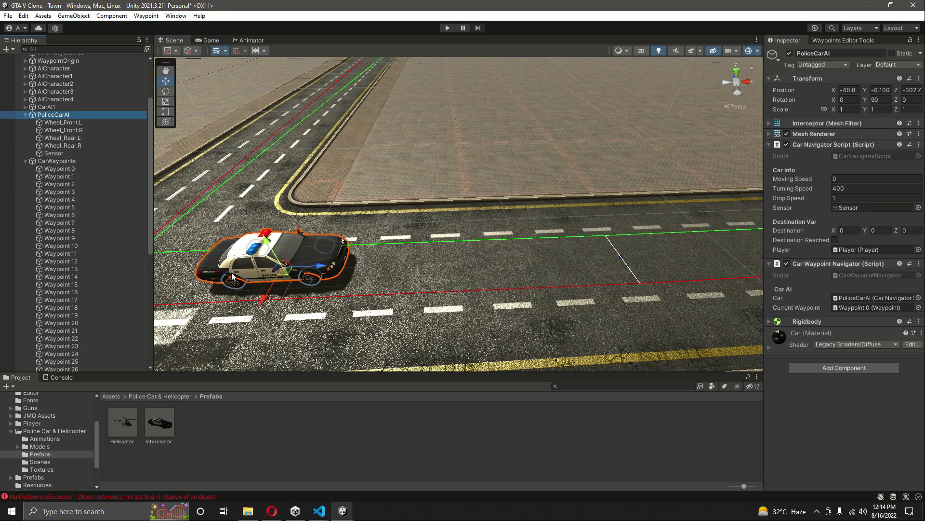
scroll(58, 270, down, 10)
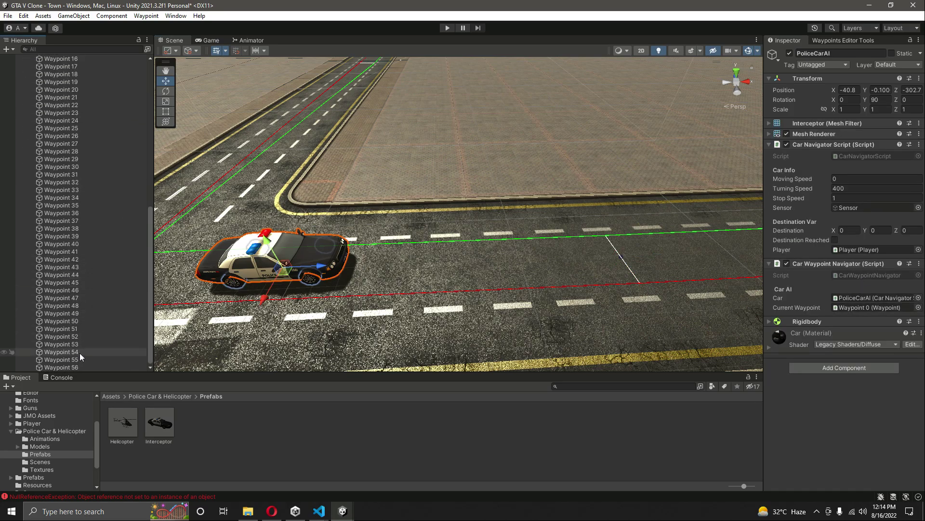
drag(71, 335, 225, 338)
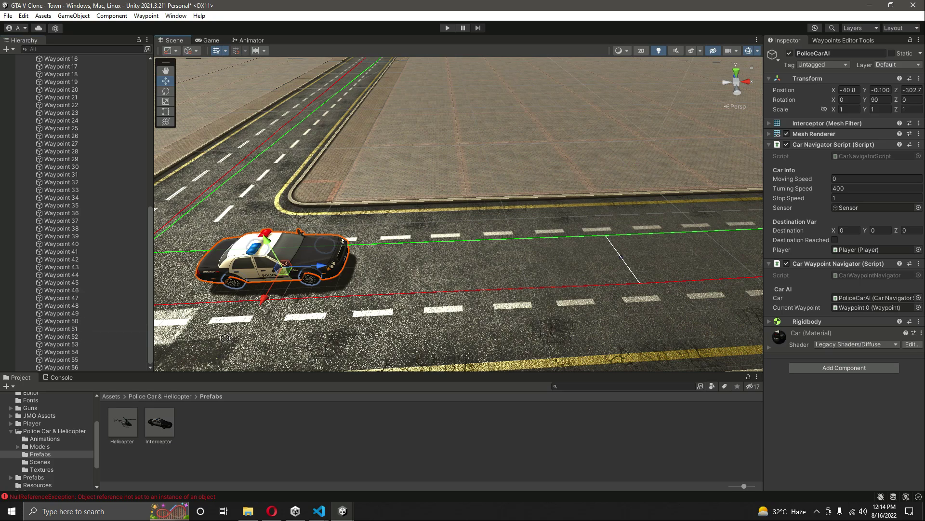
drag(753, 305, 866, 309)
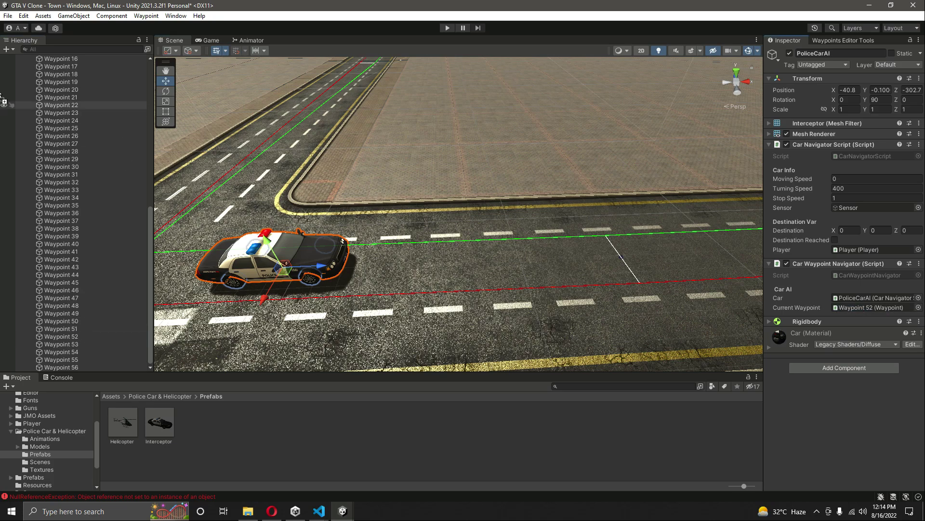
- Save the Town scene, collapse the CarWaypoints and PoliceCarAI hierarchies, and deselect everything
key(ctrl+s)
scroll(45, 123, up, 8)
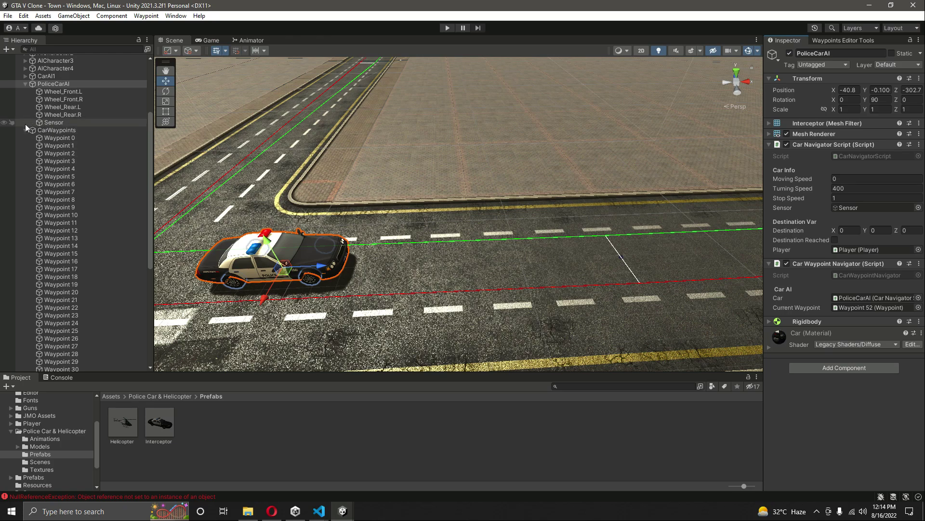
click(25, 130)
click(25, 190)
click(207, 124)
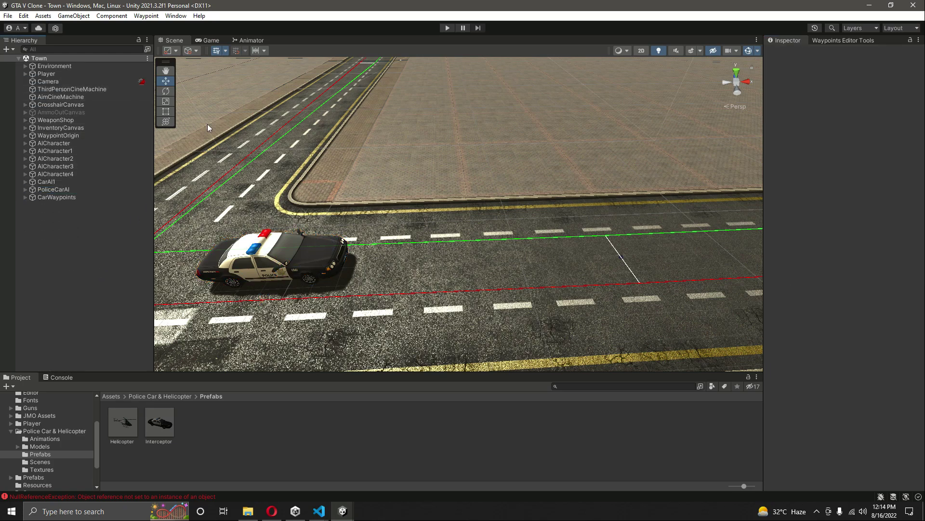
- Turn off the scene gizmos and clear the console errors, returning to the project files
click(747, 50)
click(58, 378)
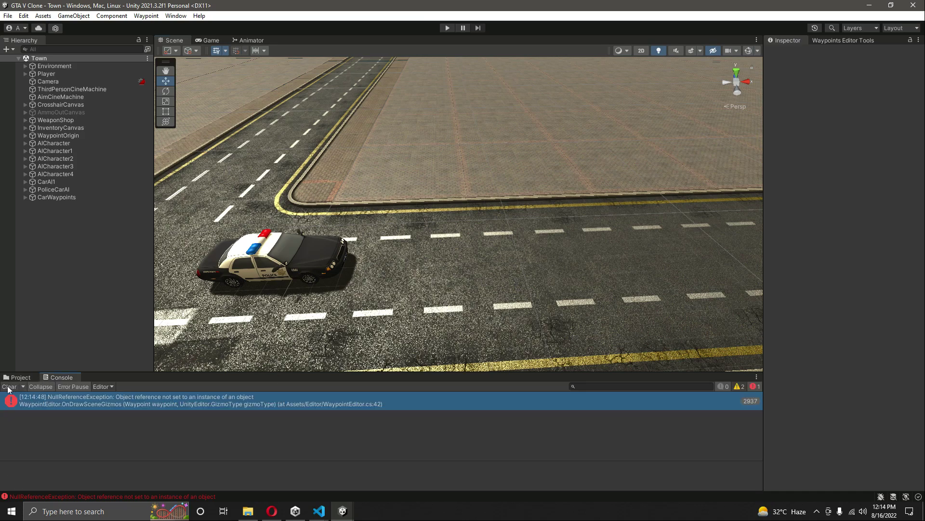
click(18, 378)
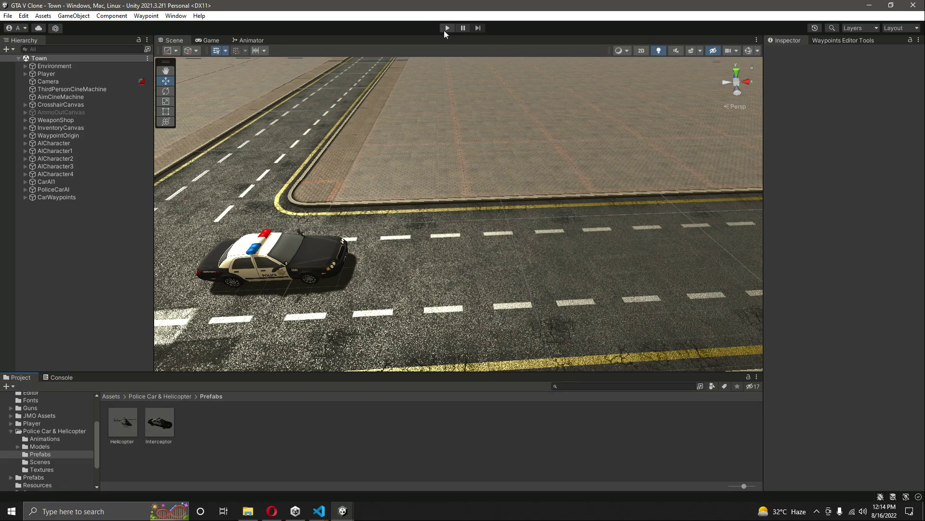
- Play-test the scene, follow PoliceCarAI's movement in the Scene view, and stop the test
click(447, 28)
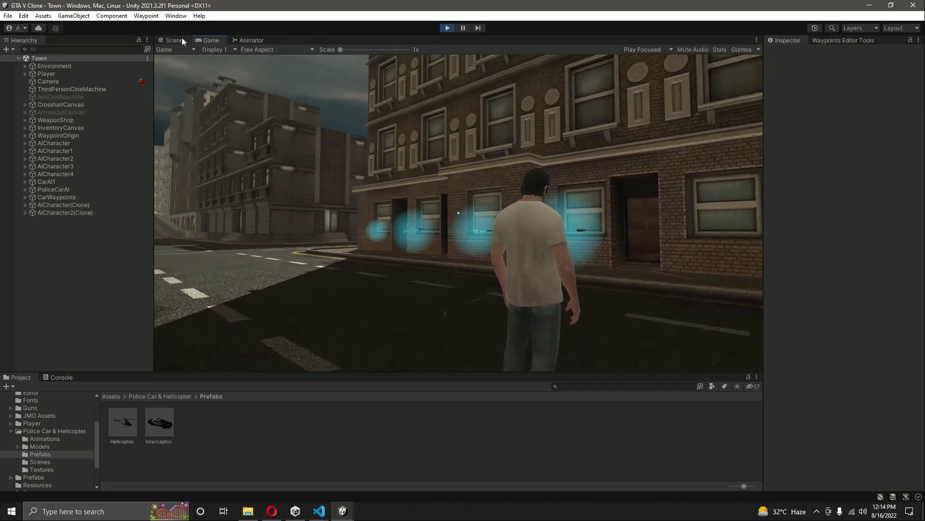
click(180, 40)
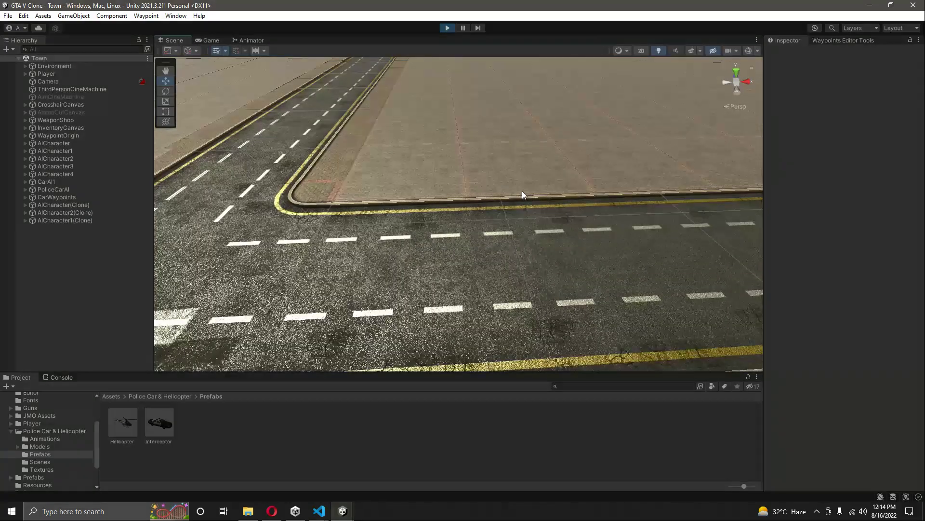
mouse_move(524, 195)
right_down()
mouse_move(554, 228)
mouse_move(627, 177)
mouse_move(331, 275)
mouse_move(355, 234)
right_up()
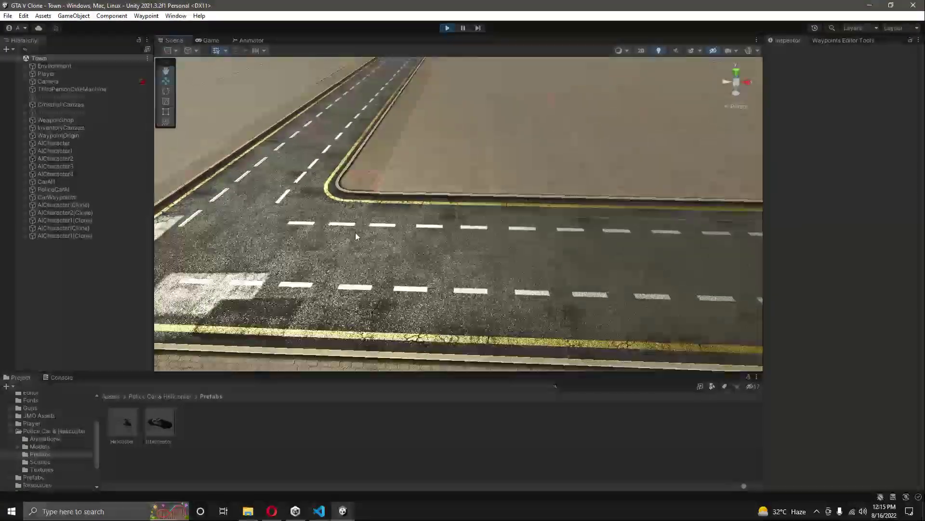
double_click(68, 190)
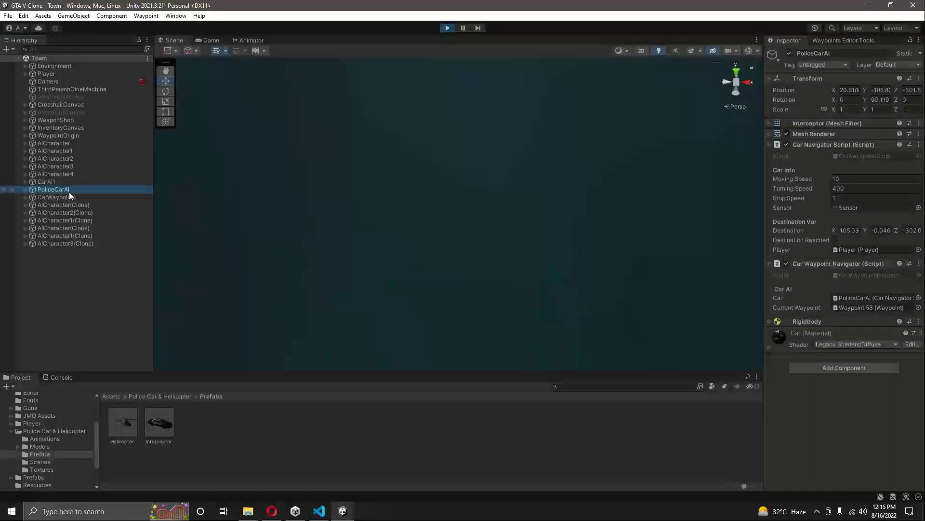
right_drag(542, 250, 532, 336)
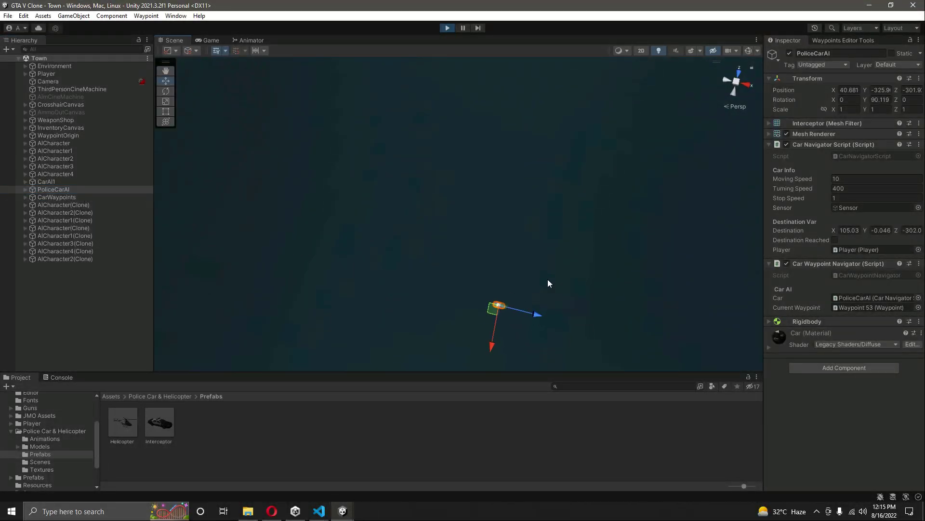
click(444, 28)
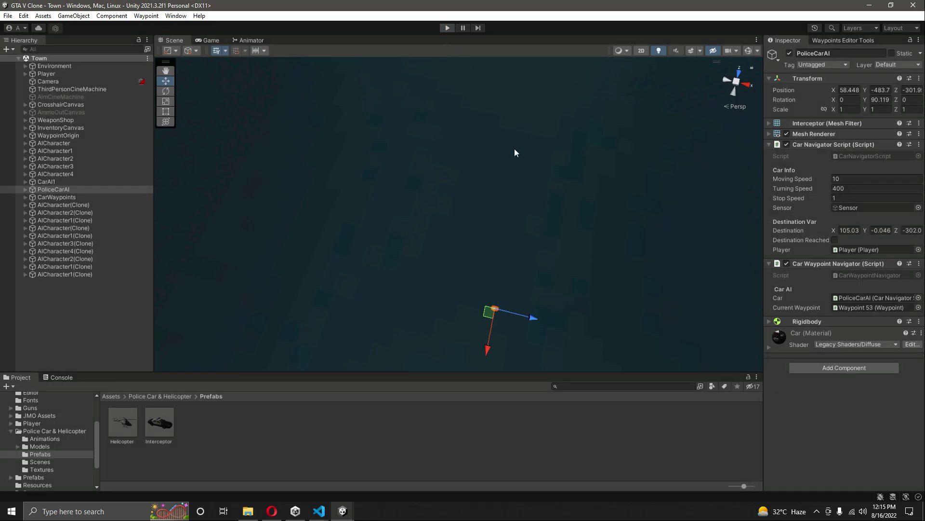
- Frame PoliceCarAI at its starting place and add a Box Collider component to it
click(68, 190)
key(f)
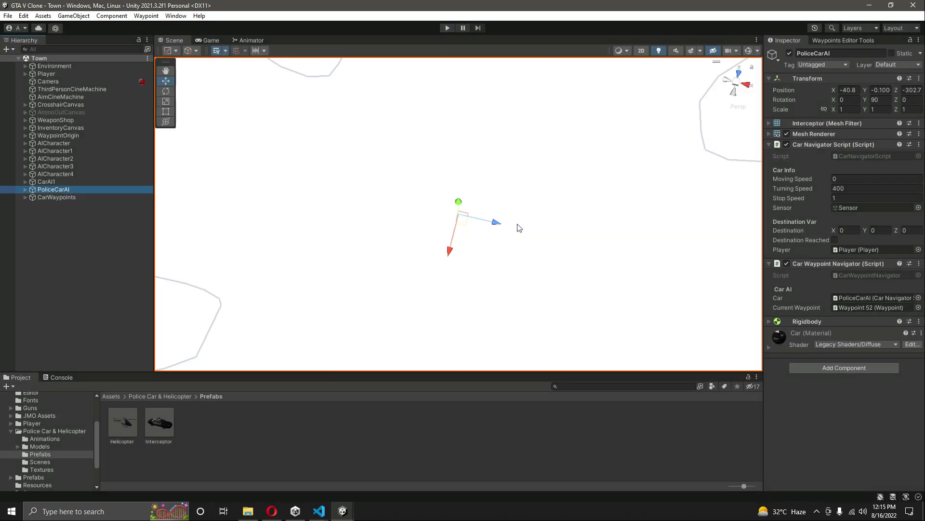
right_drag(496, 282, 587, 70)
scroll(532, 204, down, 4)
scroll(533, 206, down, 5)
scroll(556, 233, up, 4)
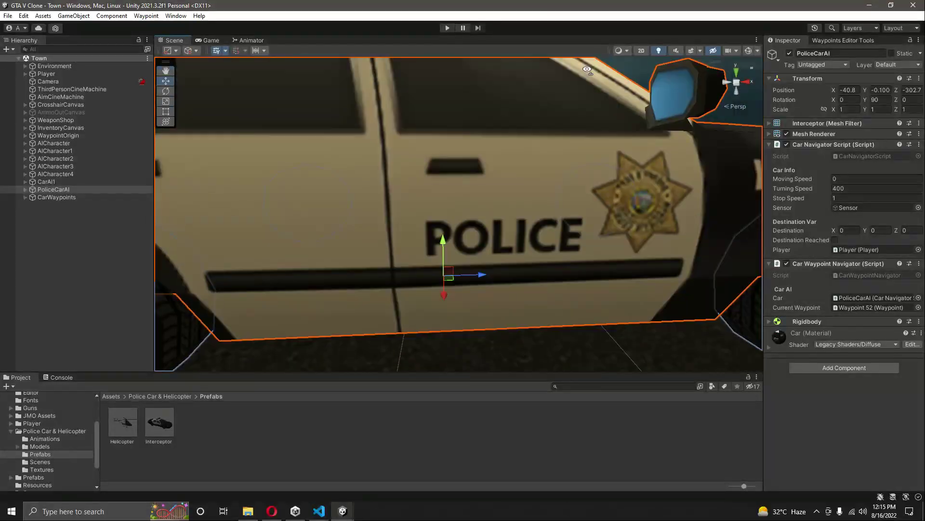
scroll(588, 70, down, 5)
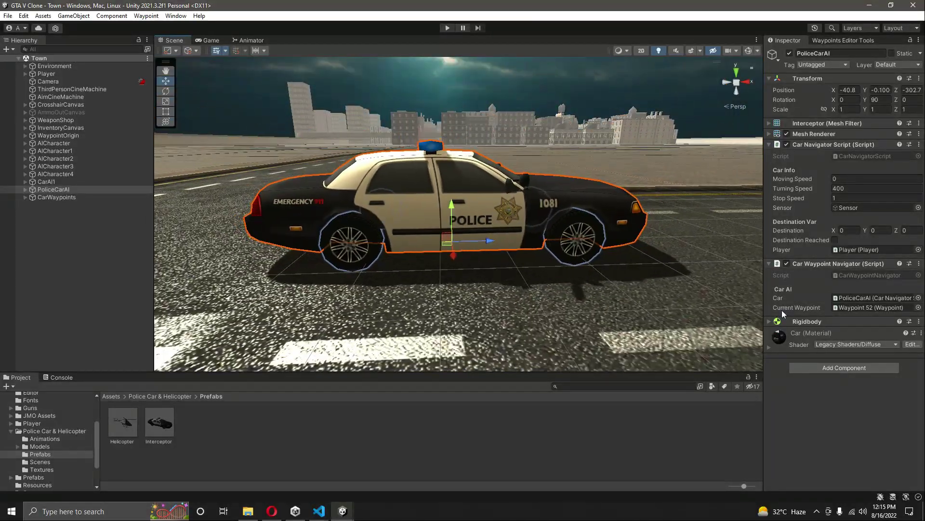
click(837, 367)
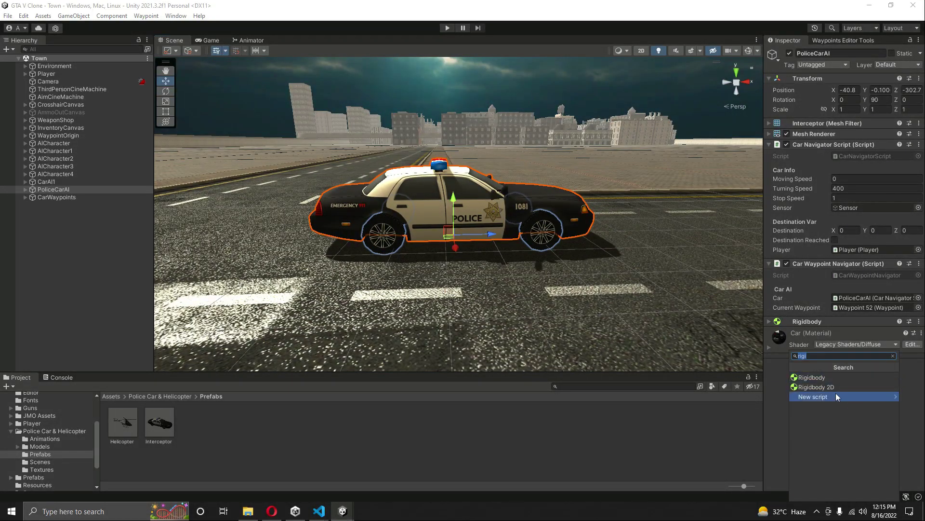
text(box)
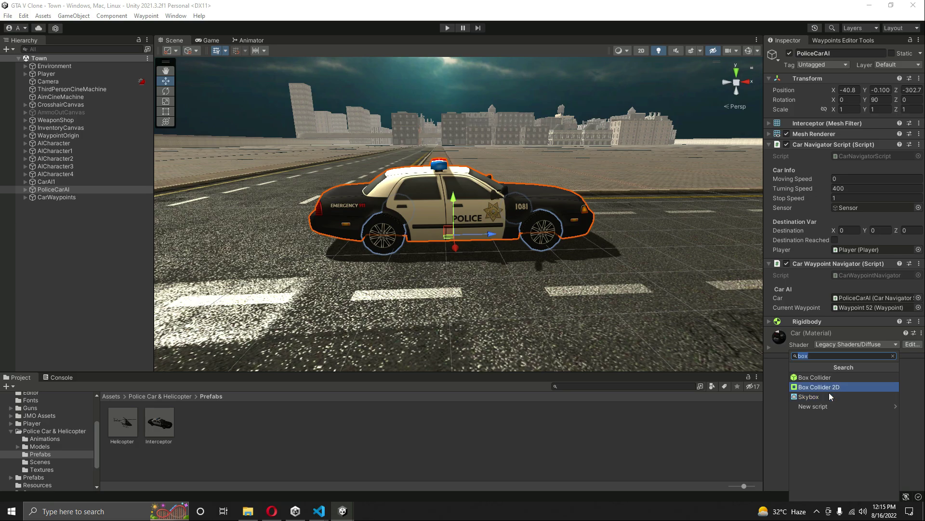
key(Return)
- Adjust the lower face of PoliceCarAI's Box Collider, giving a height of about 1.49, and save the Town scene
click(839, 345)
right_drag(413, 273, 503, 271)
key(w)
scroll(503, 271, down, 10)
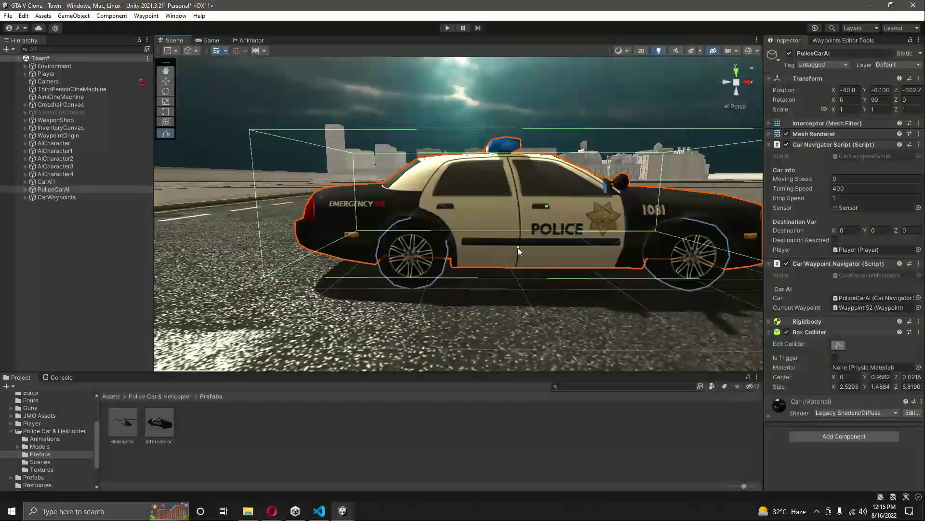
drag(518, 247, 522, 248)
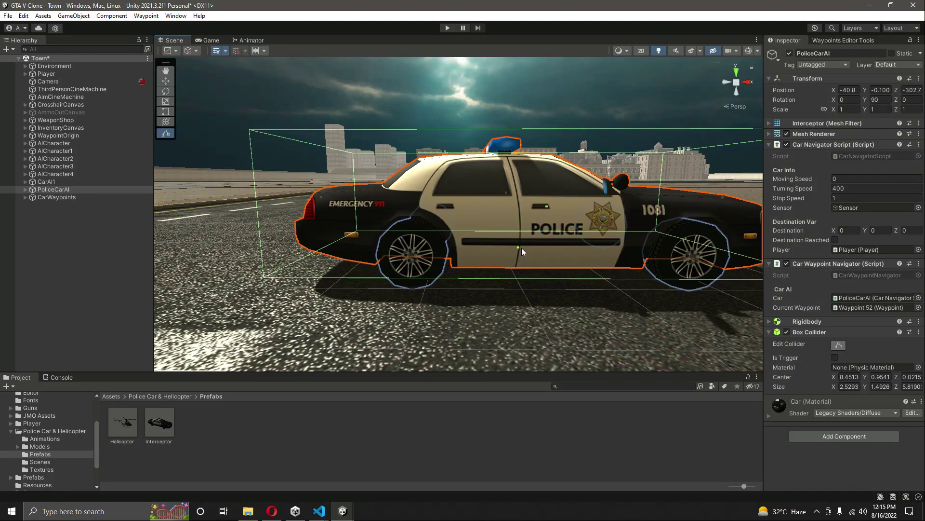
key(ctrl+s)
- Play-test the scene with the collider in place, follow the police car along the road, and stop the test
right_drag(471, 244, 422, 231)
alt+drag(421, 231, 518, 255)
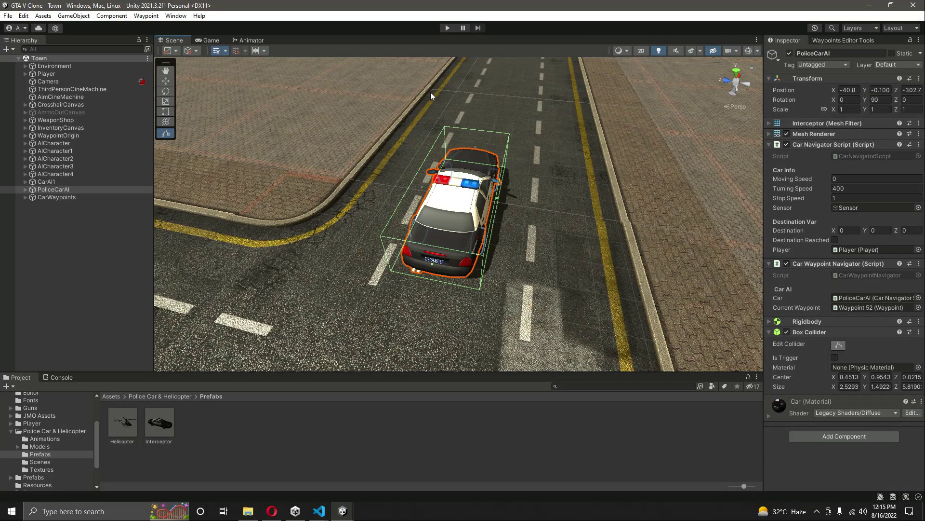
alt+drag(430, 92, 469, 110)
click(447, 28)
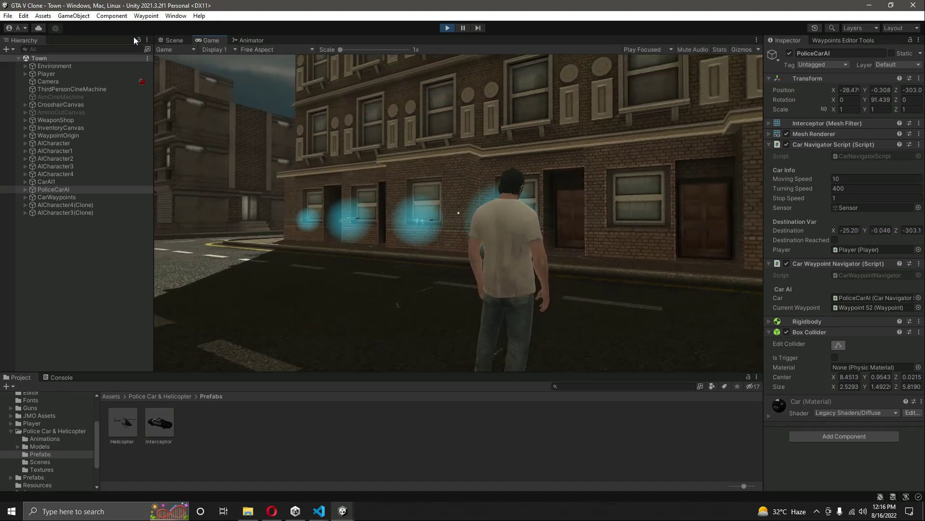
click(172, 40)
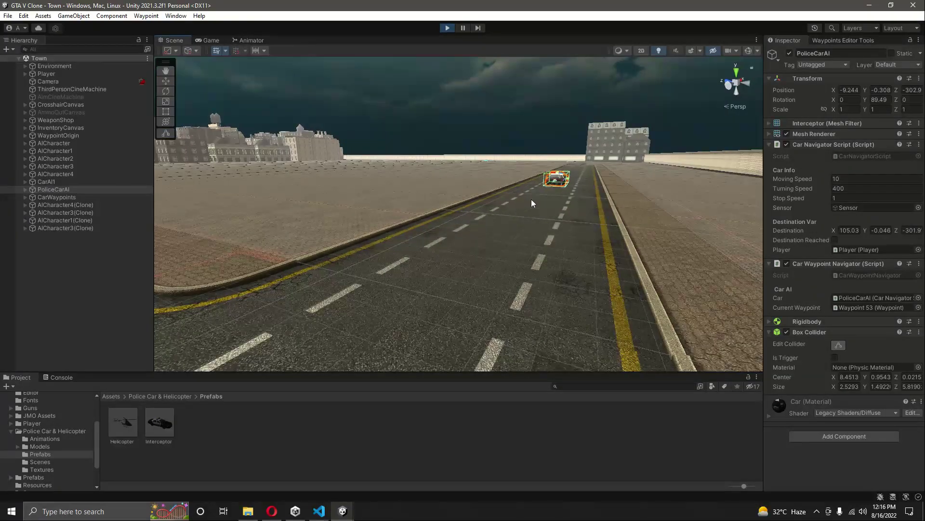
right_drag(526, 209, 496, 254)
scroll(496, 255, down, 8)
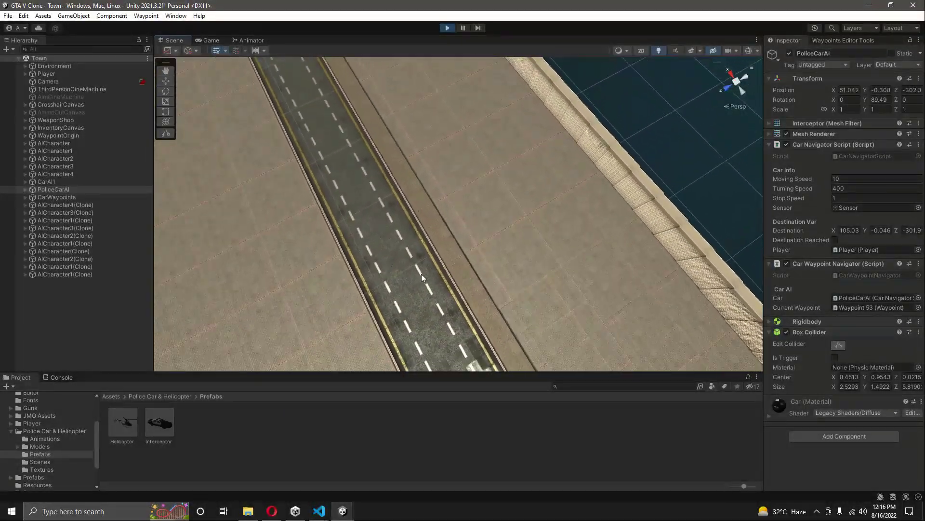
right_drag(413, 278, 351, 137)
alt+drag(351, 137, 275, 134)
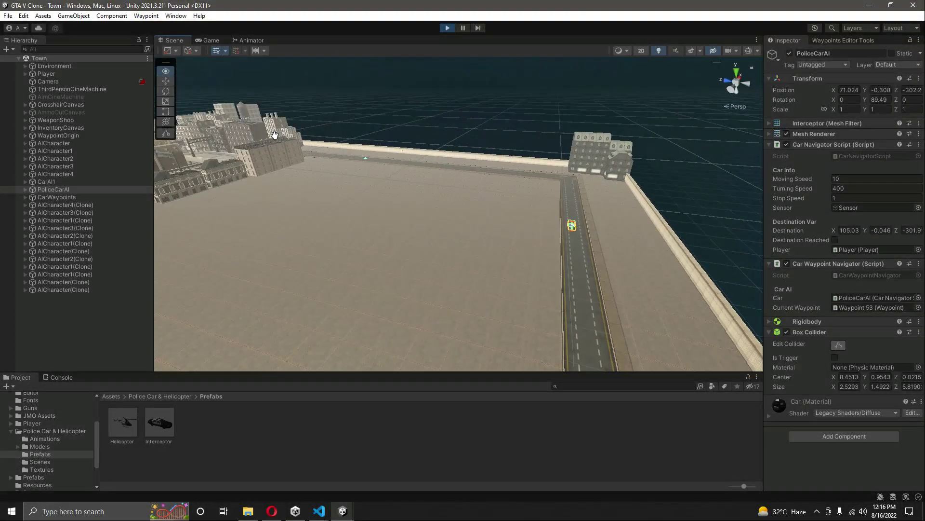
click(447, 28)
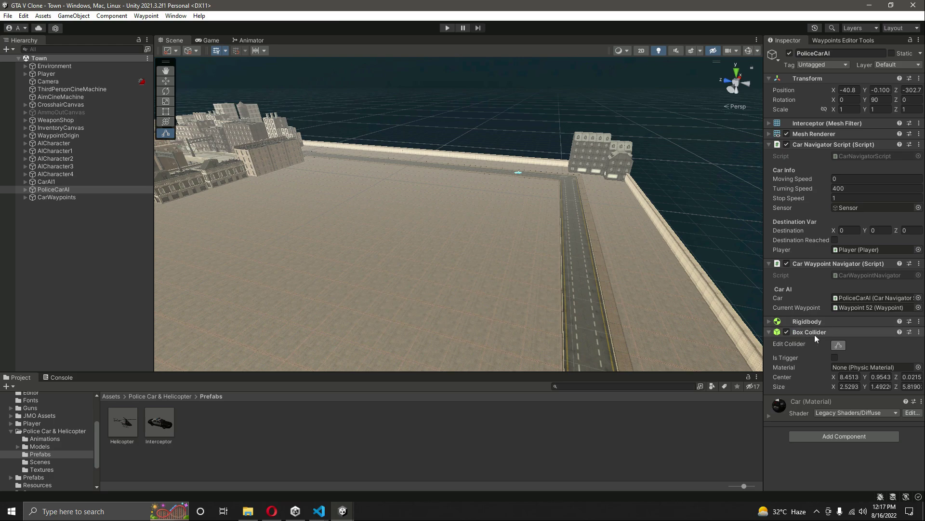
- Remove the Box Collider and Rigidbody components from PoliceCarAI
key(f)
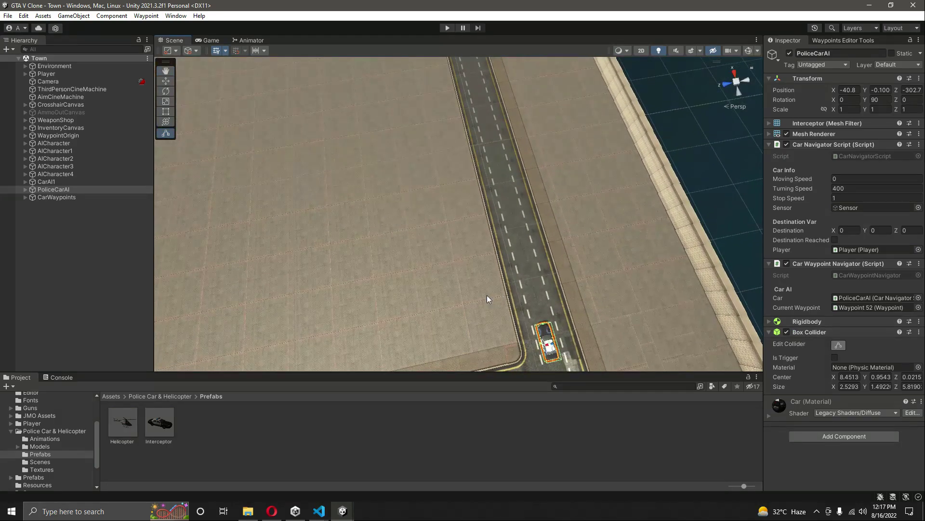
alt+drag(486, 295, 630, 308)
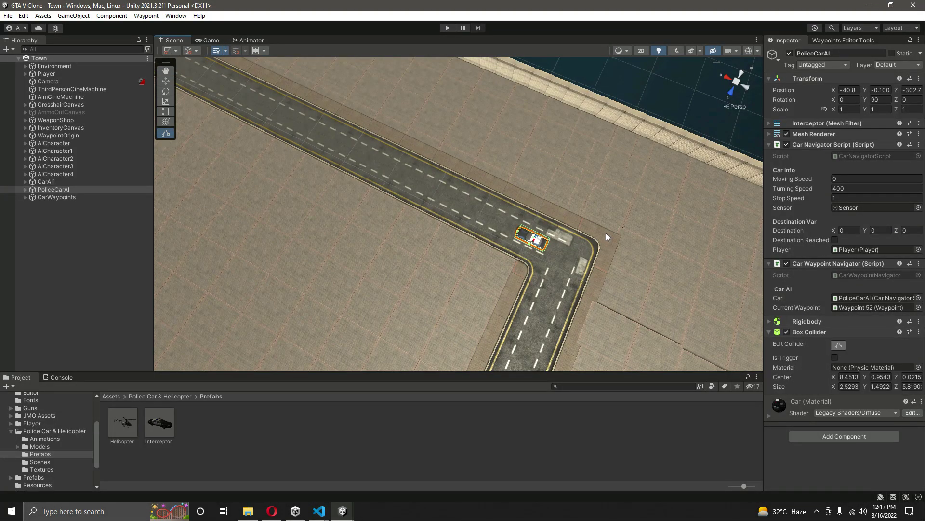
right_drag(606, 233, 572, 264)
scroll(572, 264, up, 4)
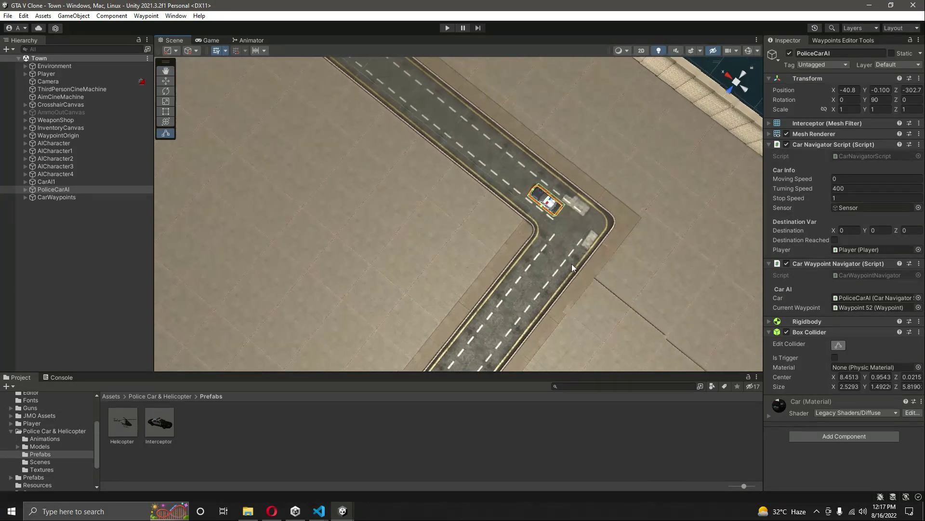
click(919, 333)
click(858, 376)
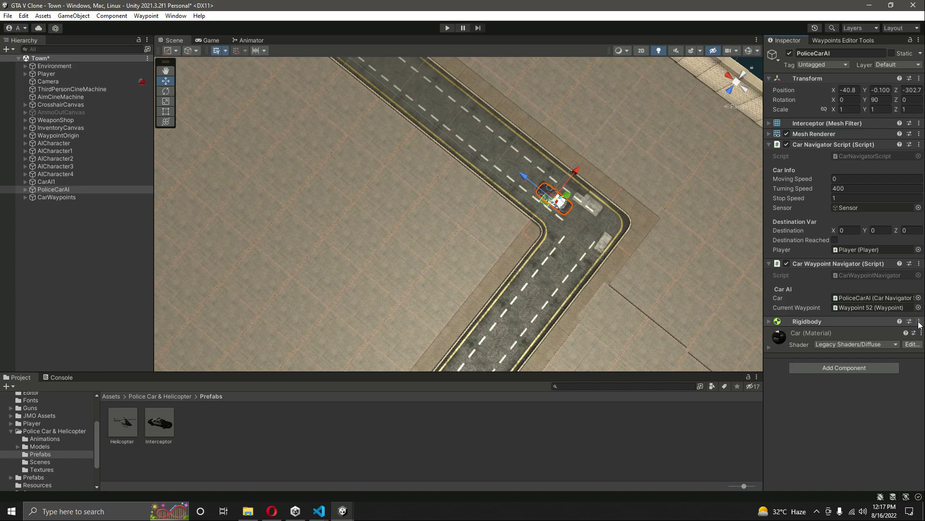
click(919, 321)
click(858, 365)
- Remove the Box Collider and Rigidbody components from CarAI1
click(46, 181)
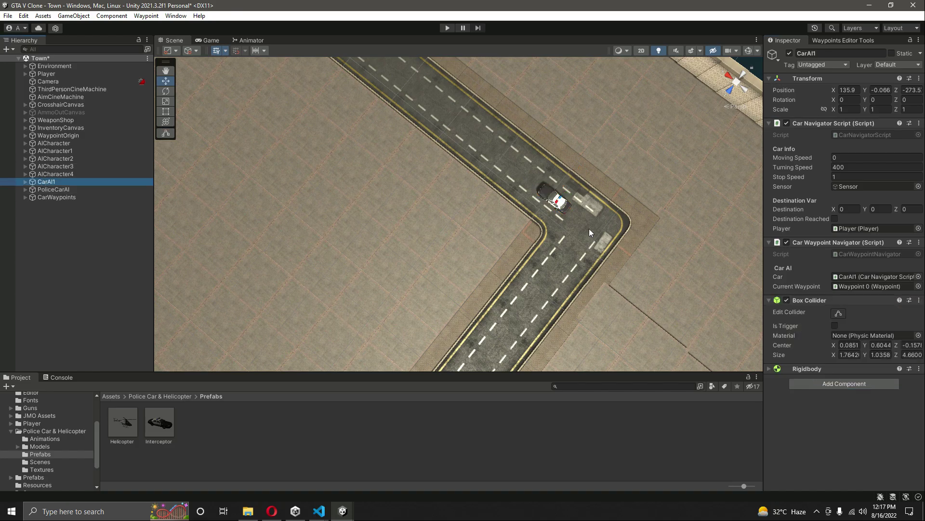
right_drag(589, 232, 344, 78)
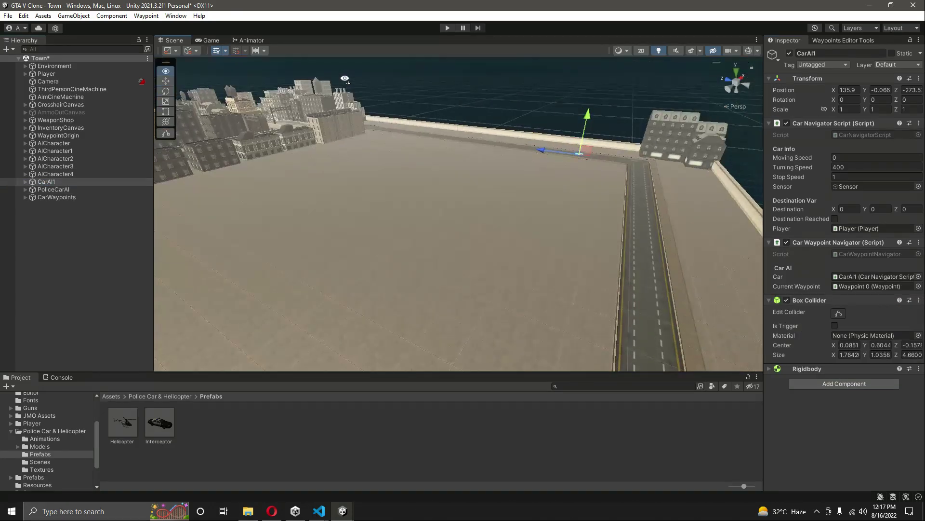
click(919, 300)
click(858, 344)
click(919, 300)
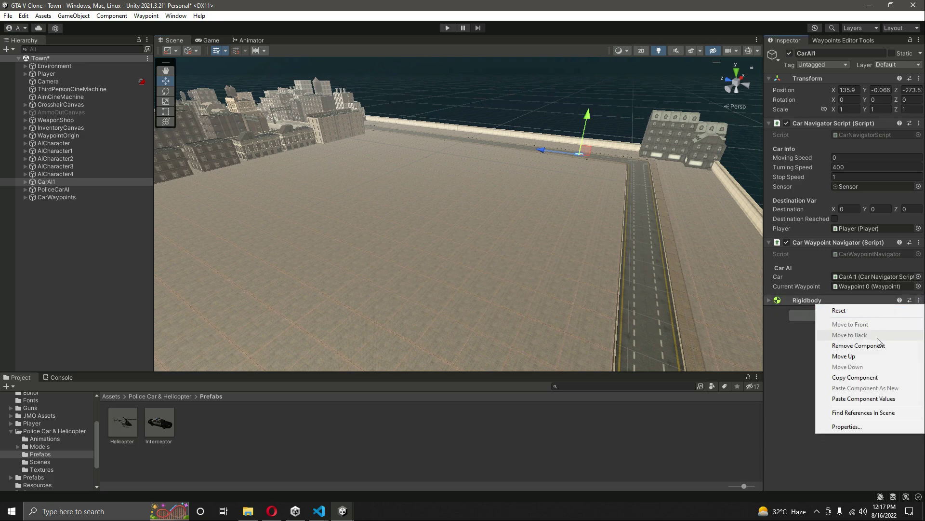
click(858, 343)
- Play-test the scene, check how CarAI1 and PoliceCarAI drive along their roads, and stop the test
click(446, 27)
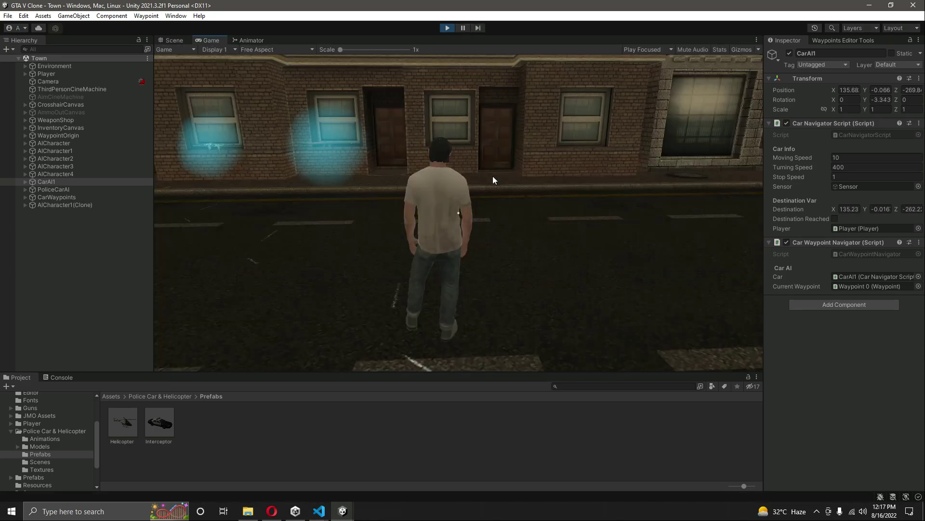
click(164, 40)
key(f)
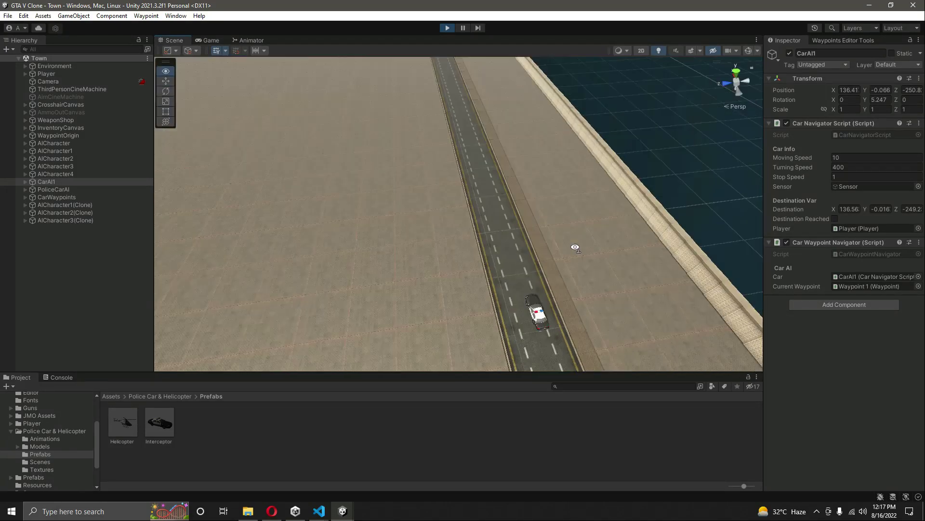
right_drag(490, 269, 443, 180)
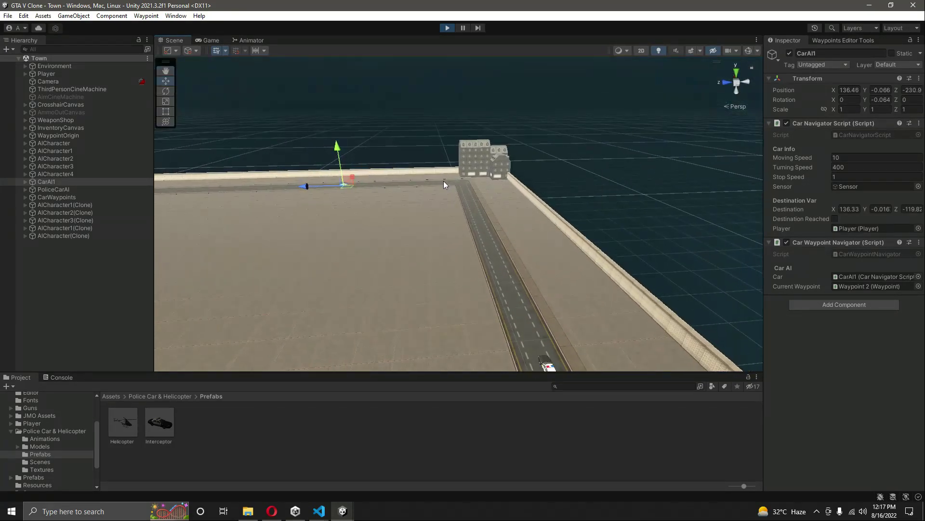
double_click(58, 181)
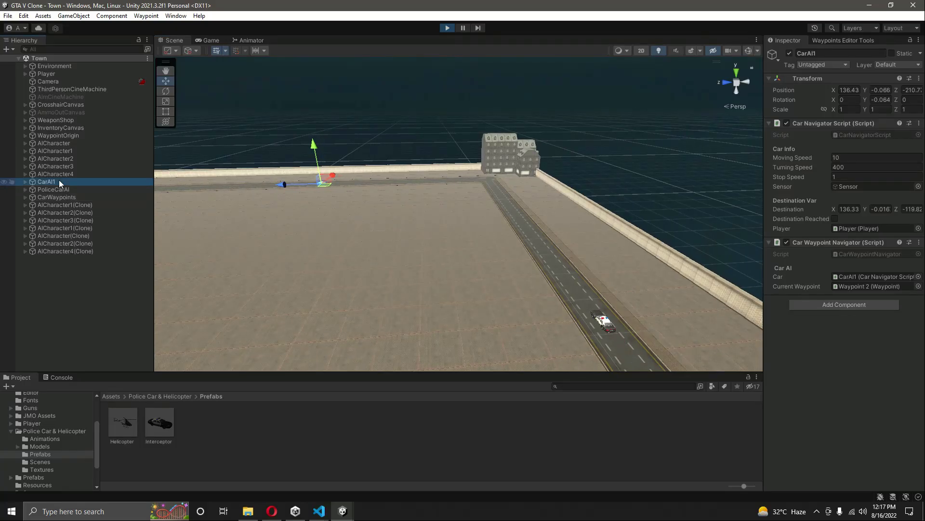
right_drag(195, 206, 336, 197)
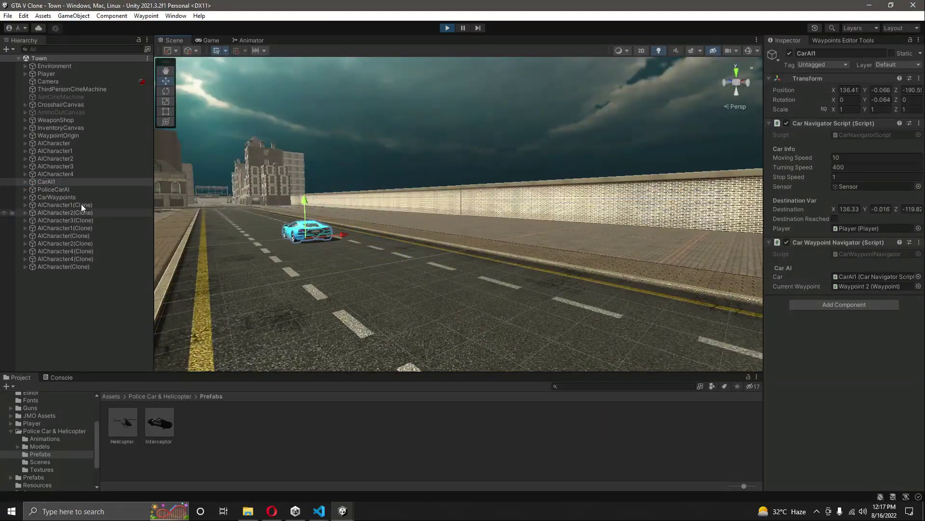
double_click(71, 188)
right_drag(576, 252, 507, 283)
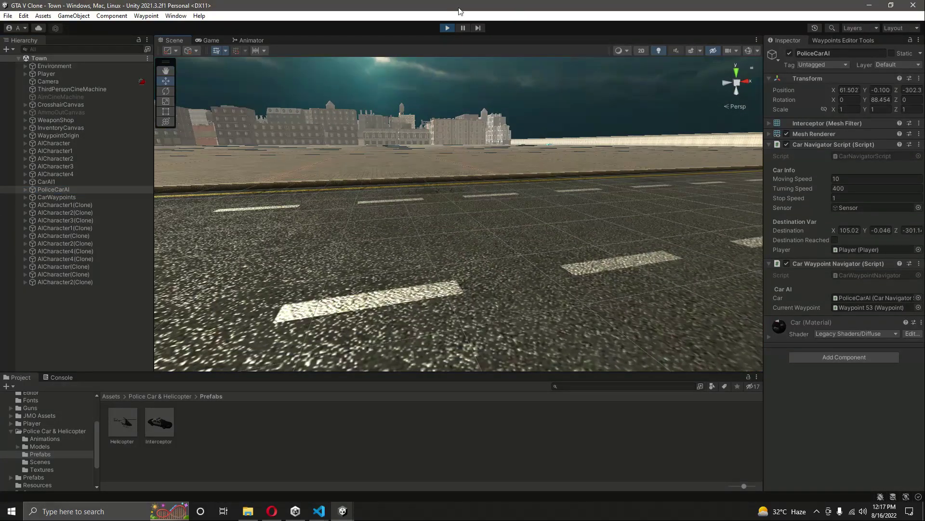
click(446, 28)
- Examine the police car's starting place at the road corner from above and close up
right_drag(497, 147, 596, 240)
scroll(598, 236, down, 10)
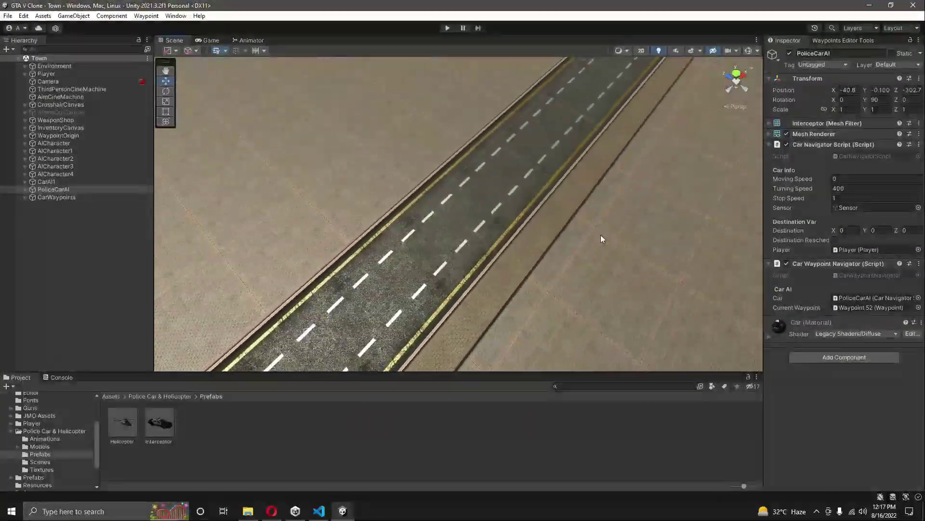
scroll(601, 236, down, 5)
right_drag(612, 226, 641, 265)
scroll(505, 209, down, 5)
scroll(650, 235, down, 4)
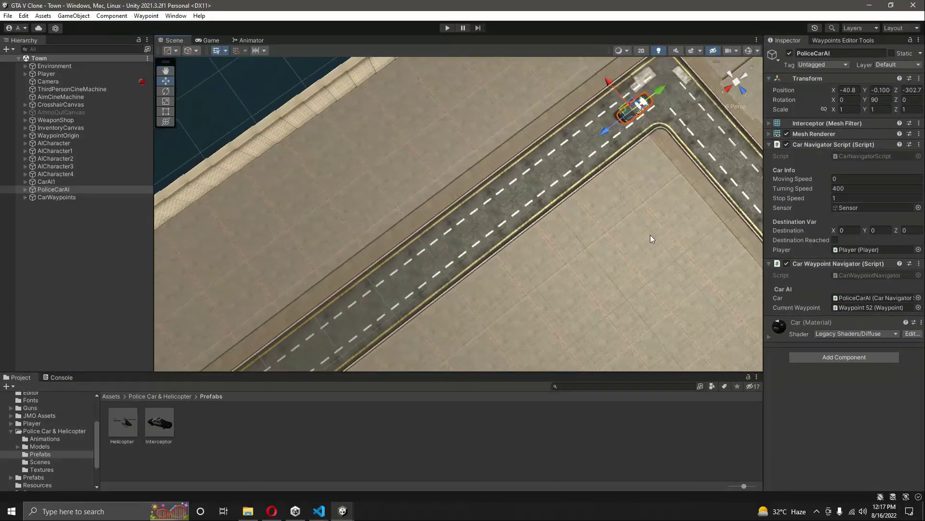
right_drag(629, 196, 661, 249)
right_drag(622, 121, 632, 193)
key(f)
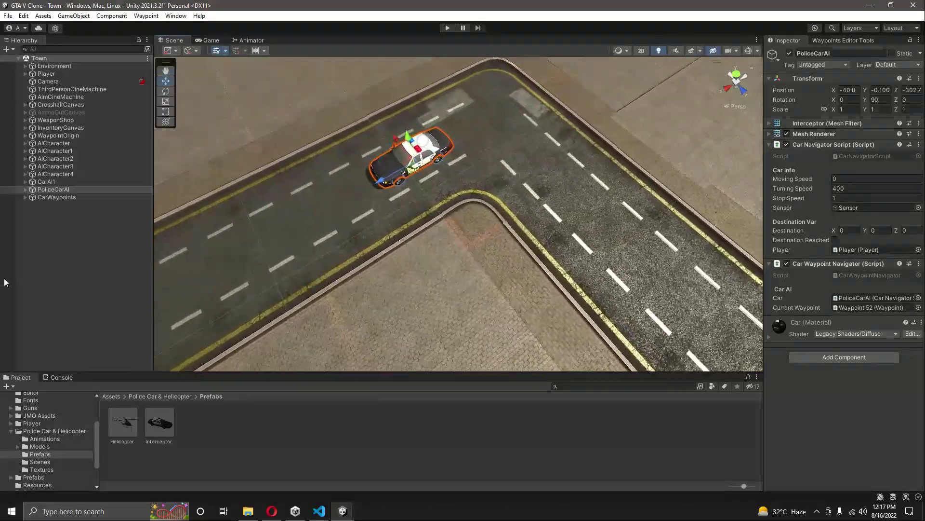
- Review the remaining components of CarAI1 and PoliceCarAI, leaving nothing selected
click(30, 235)
right_drag(434, 217, 475, 207)
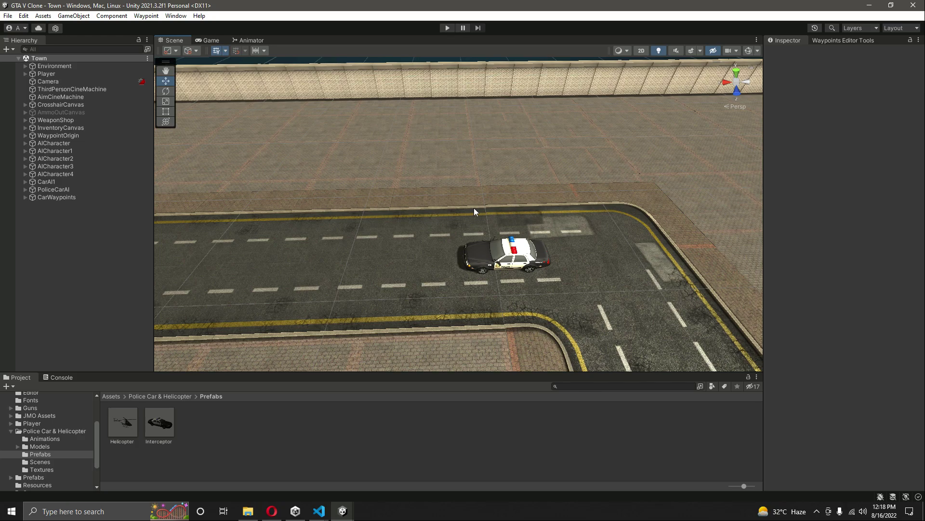
click(53, 182)
click(54, 189)
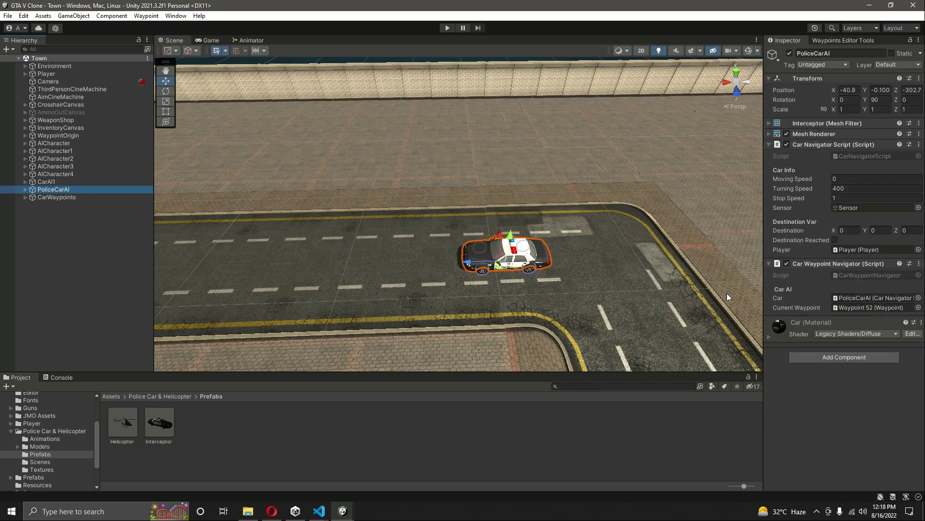
right_drag(610, 285, 549, 270)
click(80, 228)
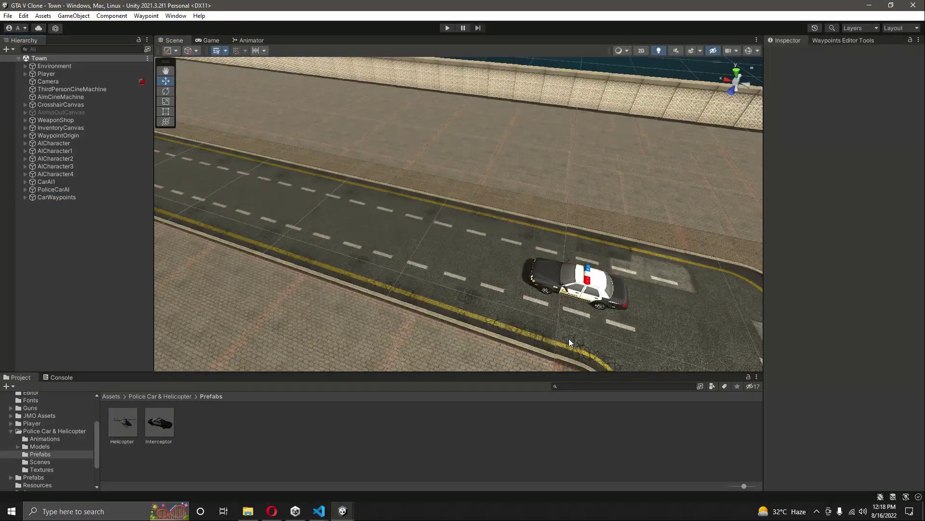